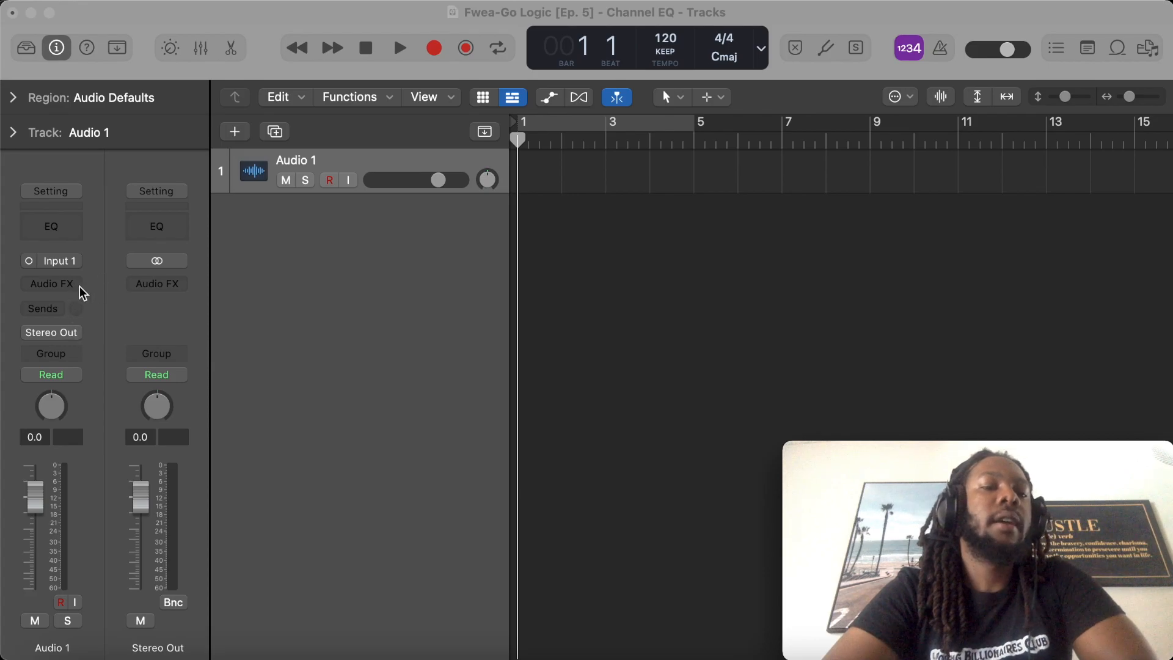
Insert a mono Channel EQ in the Audio 1 track's audio effects slot and move the plug-in window aside
click(72, 294)
click(72, 296)
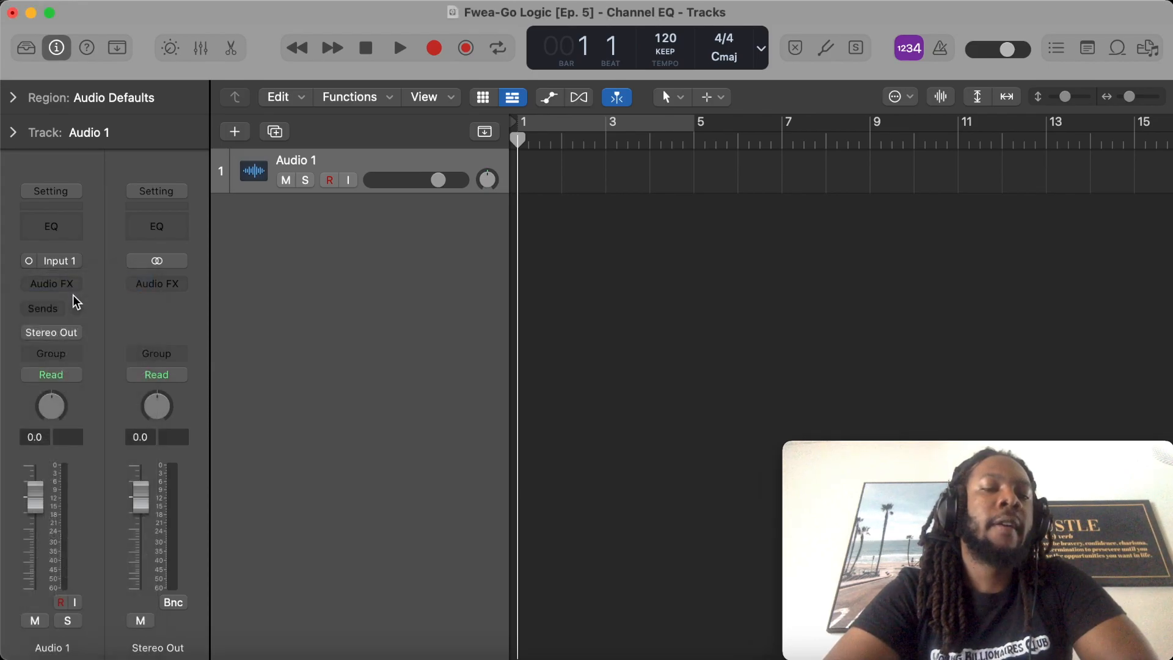
click(73, 294)
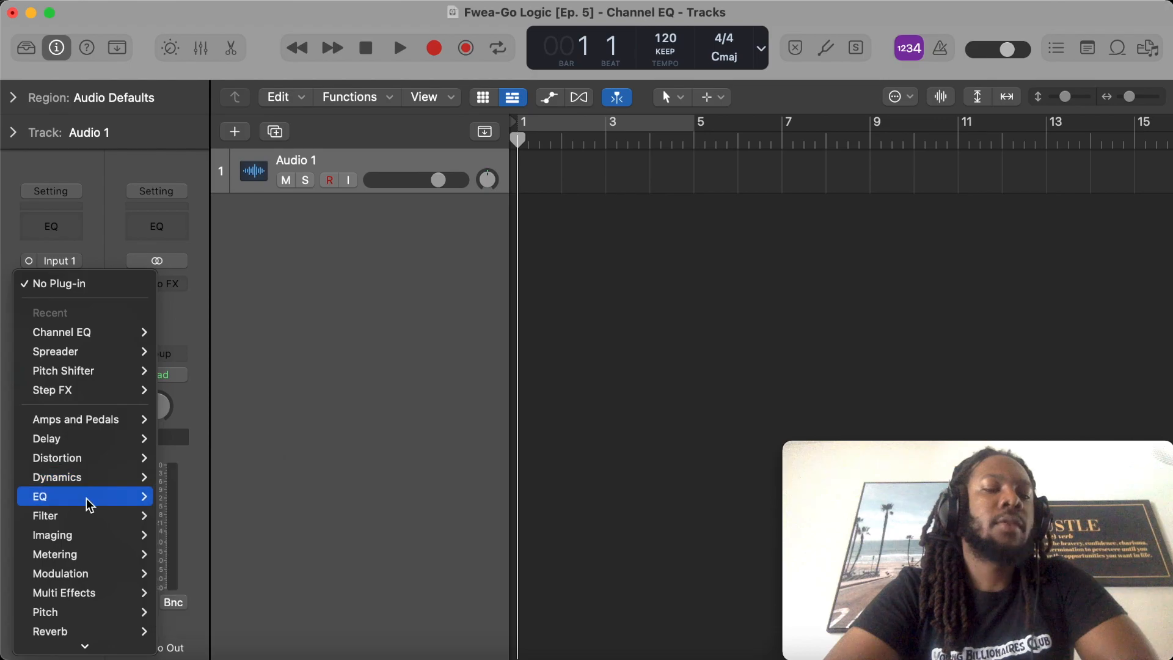
mouse_move(99, 498)
mouse_move(197, 521)
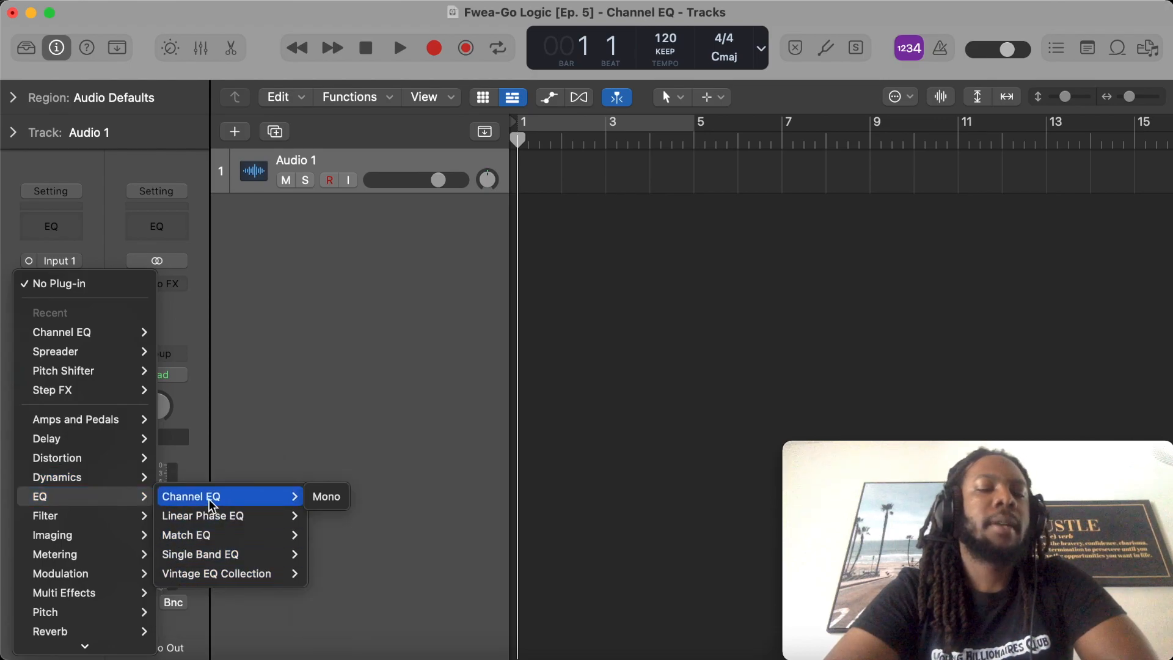
key(Escape)
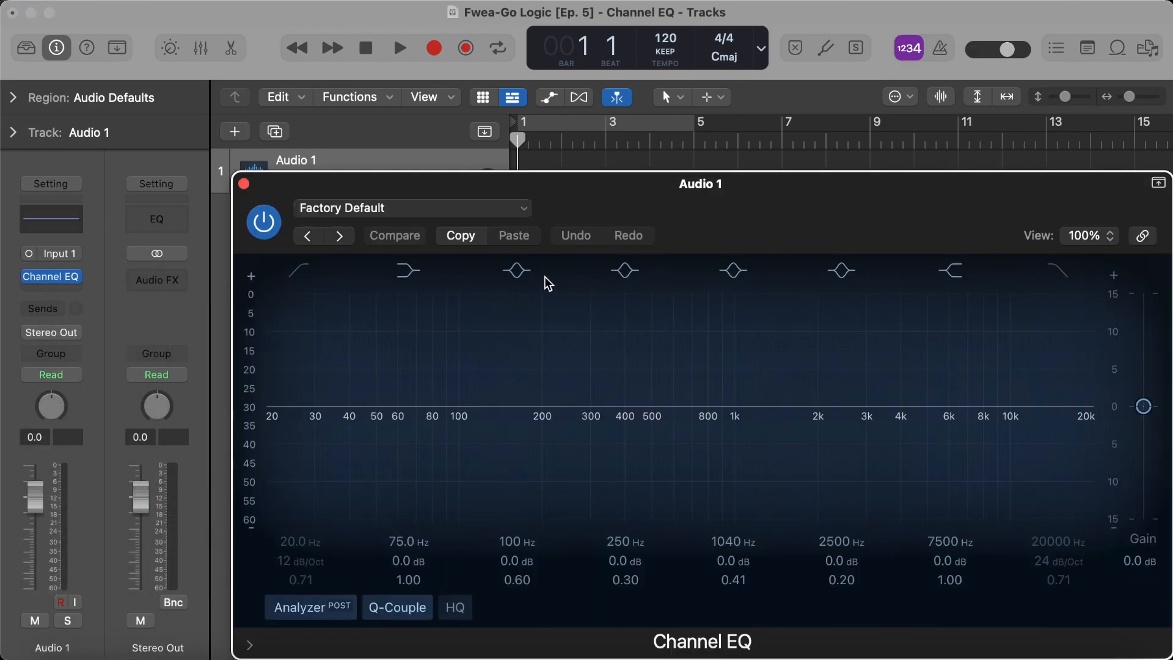
drag(632, 184, 532, 184)
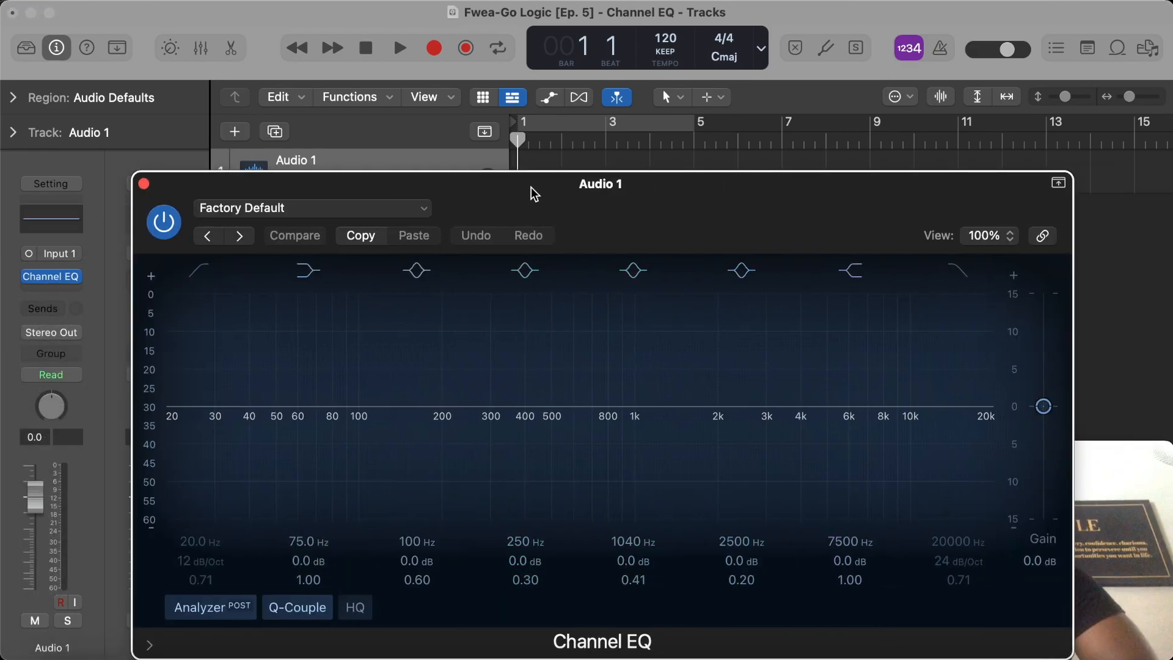
Close the plug-in window and remove the Channel EQ from the Audio 1 track
click(144, 183)
click(76, 277)
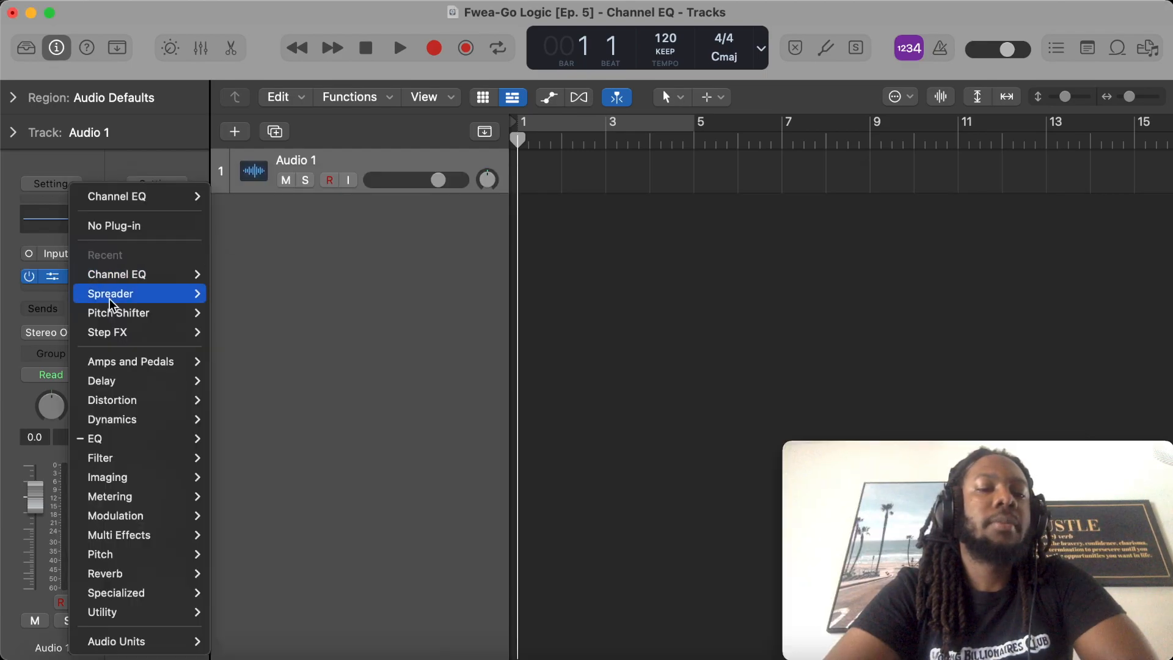
click(276, 239)
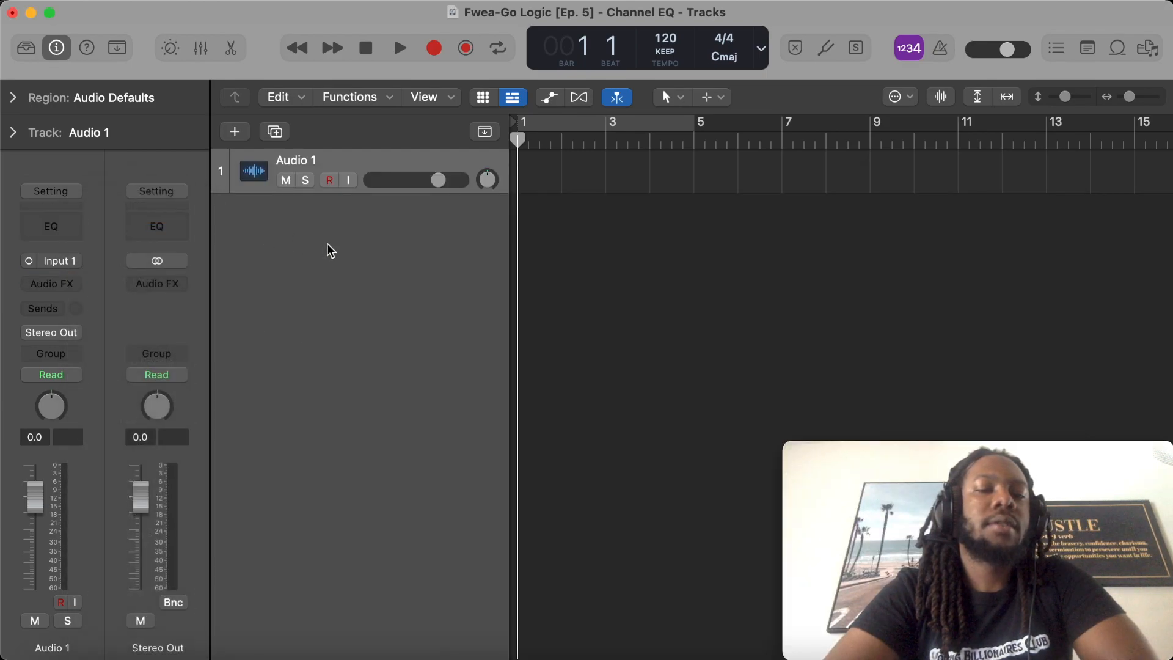
Add a Channel EQ through the Audio 1 channel strip's EQ display and reposition its window
click(59, 235)
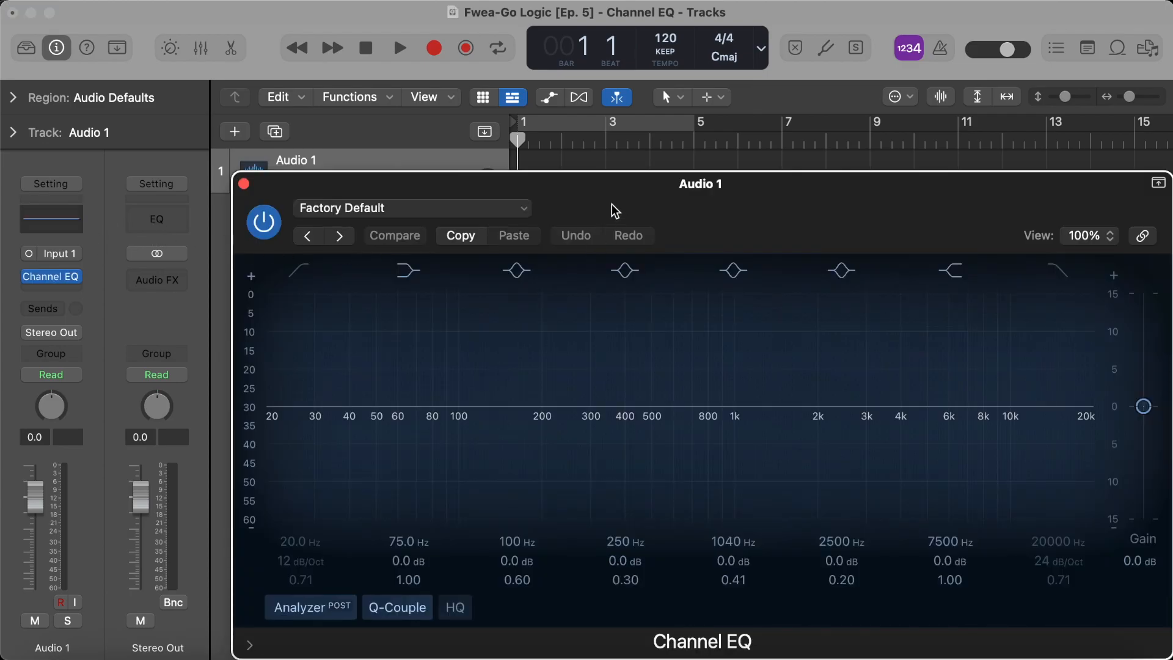
drag(609, 209, 547, 127)
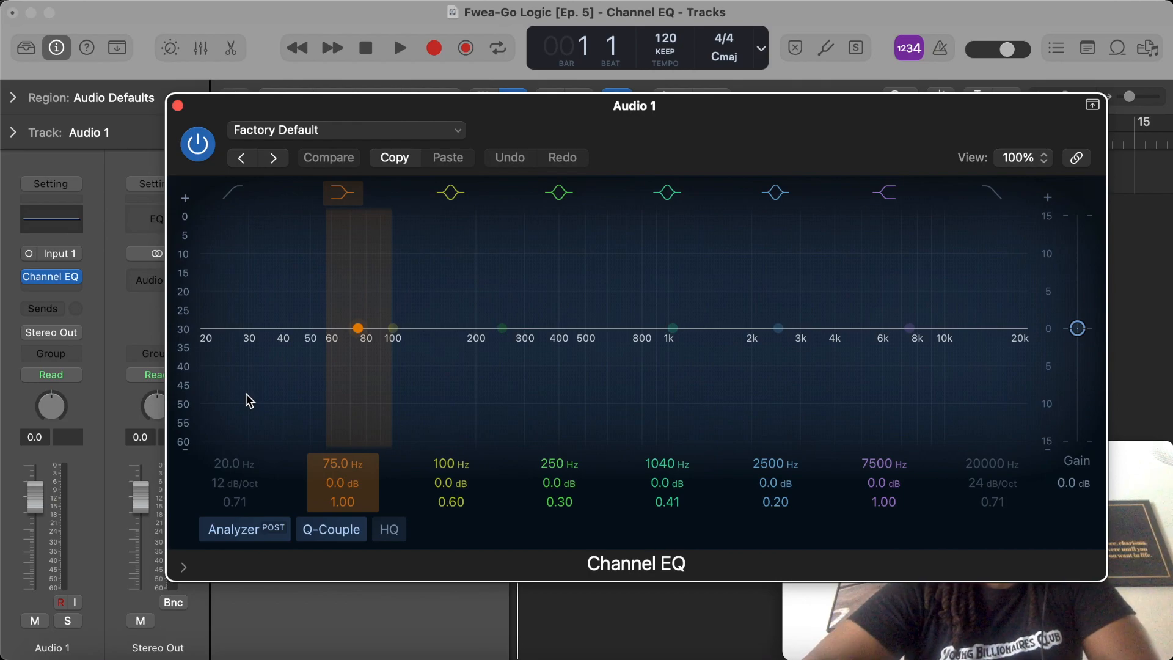
Switch the low cut on and off, and sweep the high cut down to 835 Hz and back to 20000 Hz
click(230, 194)
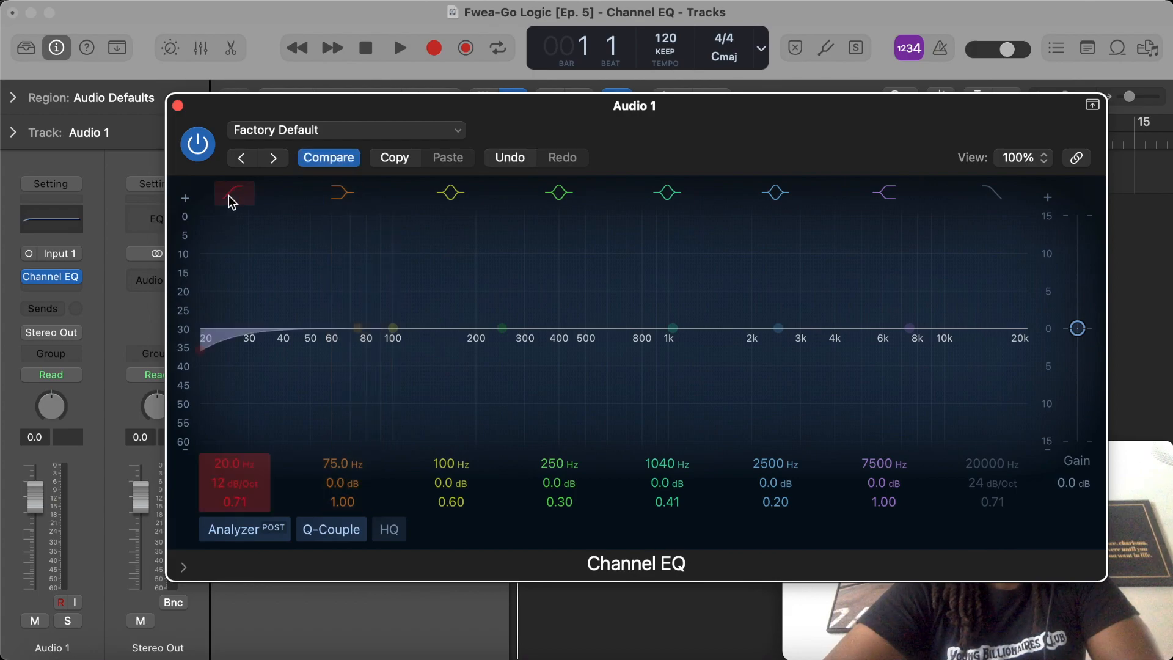
click(230, 194)
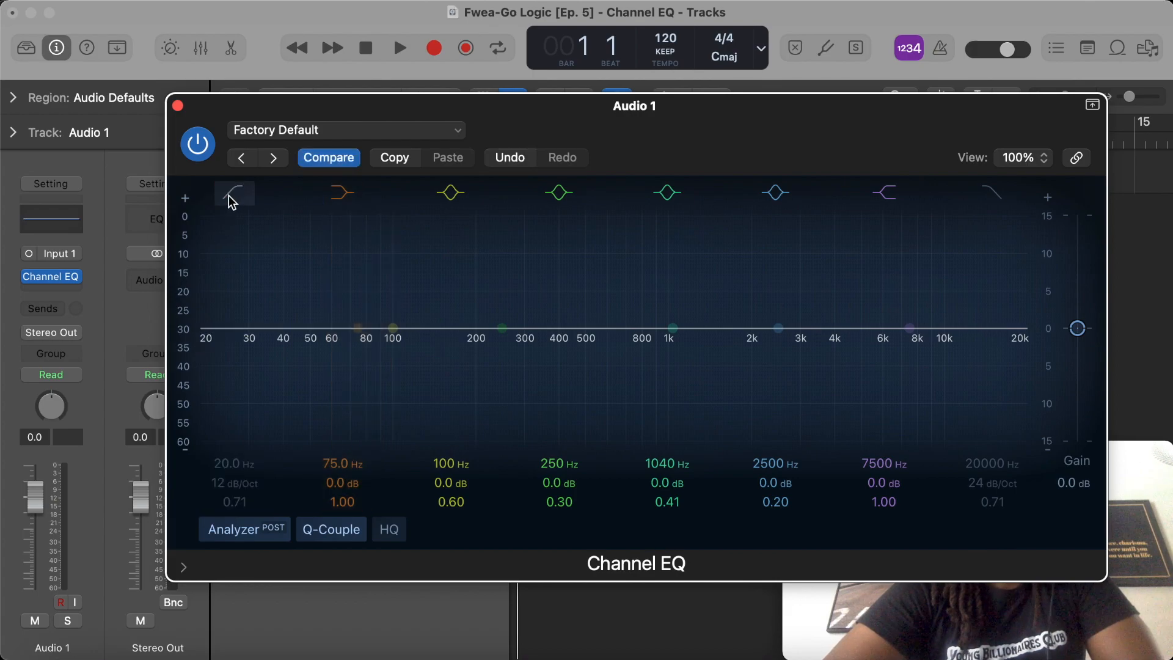
click(986, 196)
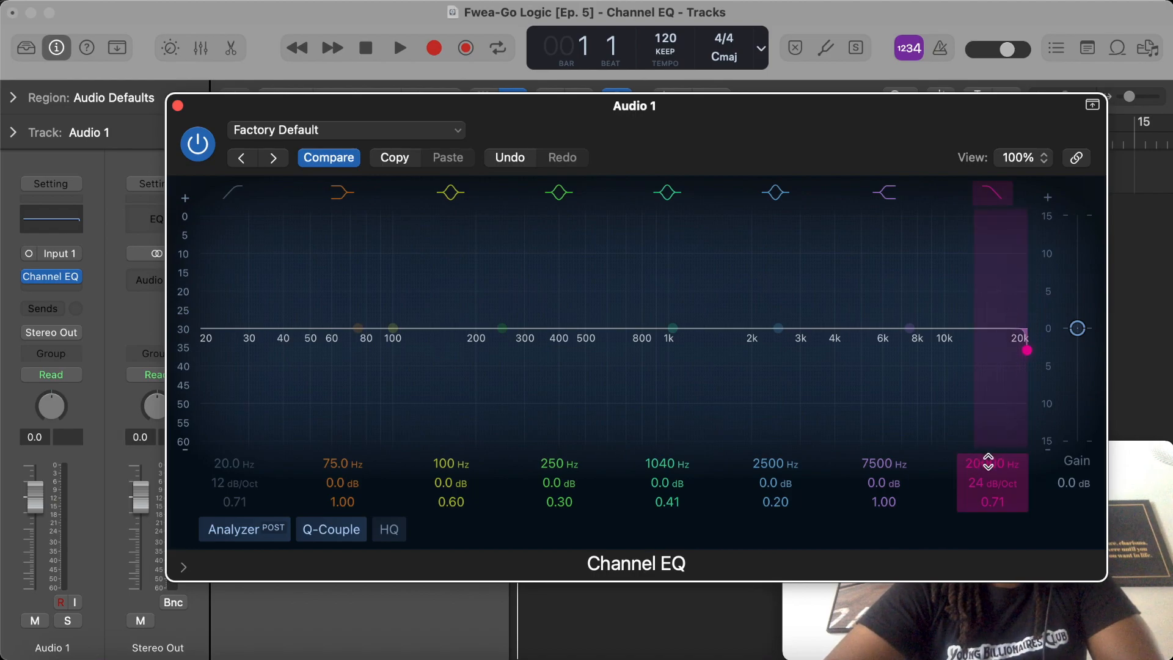
drag(1027, 350, 647, 351)
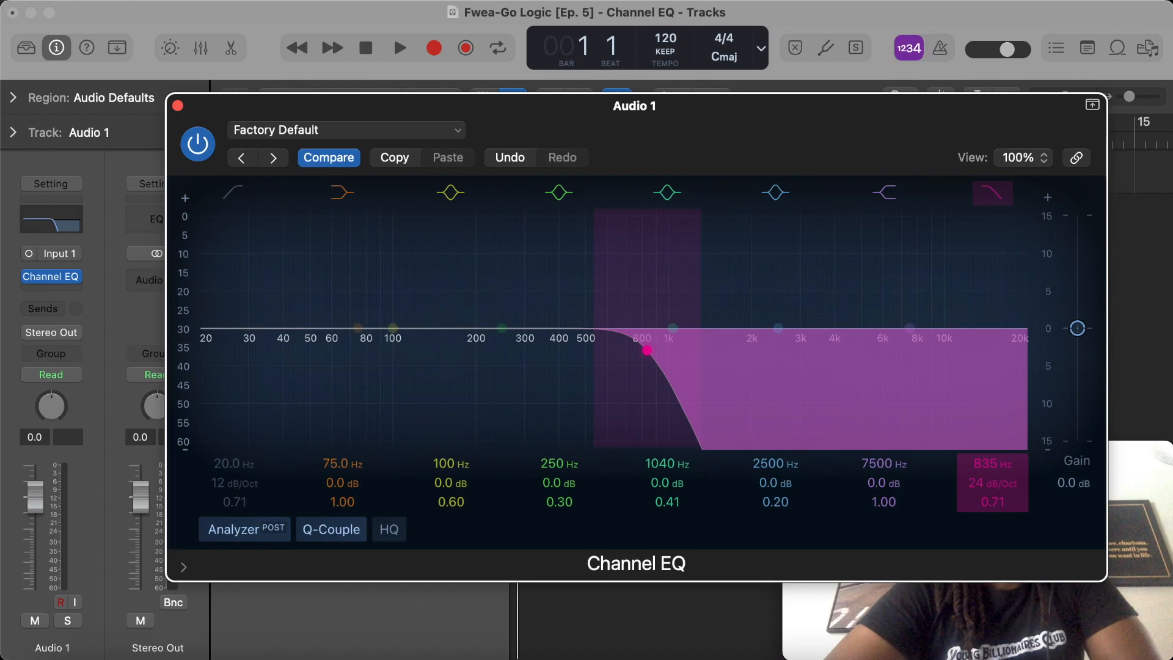
drag(647, 350, 1026, 350)
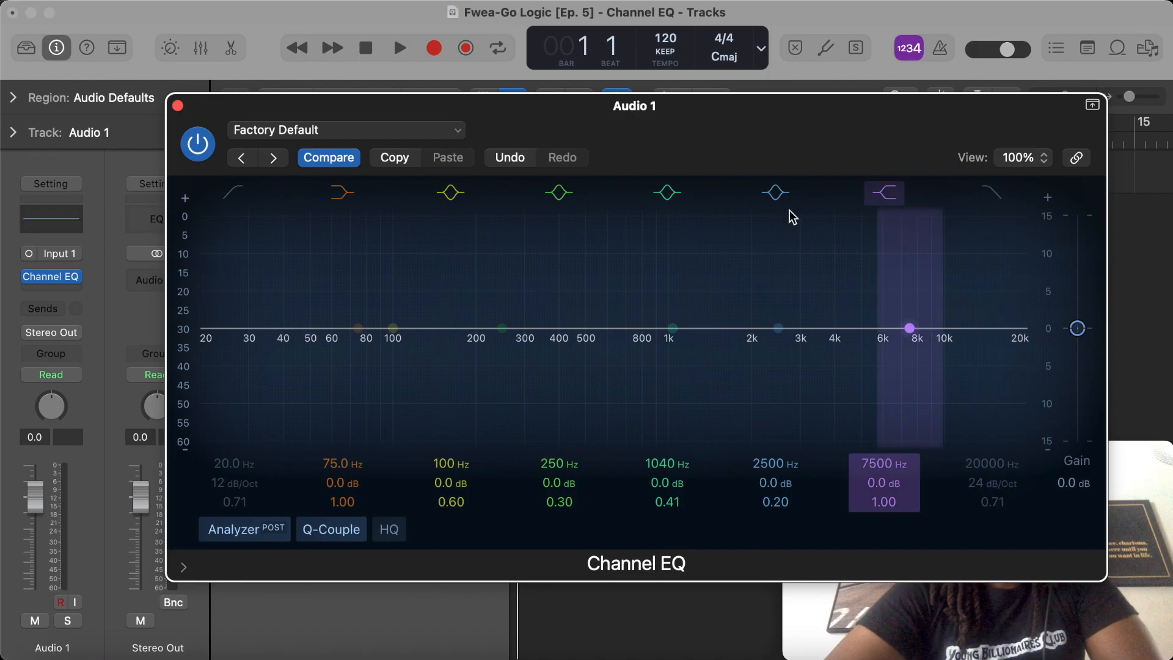
Set the low cut band to 1470 Hz with an 18 dB/Oct slope and a Q of 1.20, and switch it off
click(234, 192)
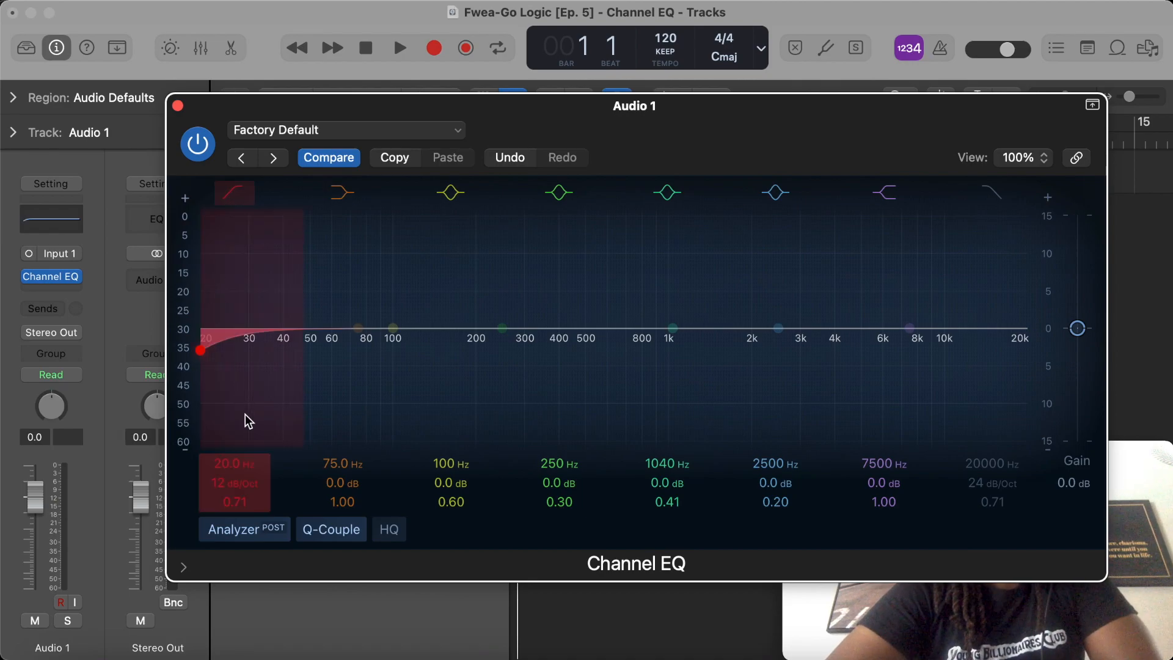
mouse_move(235, 498)
mouse_down()
mouse_move(234, 473)
mouse_move(235, 488)
mouse_up()
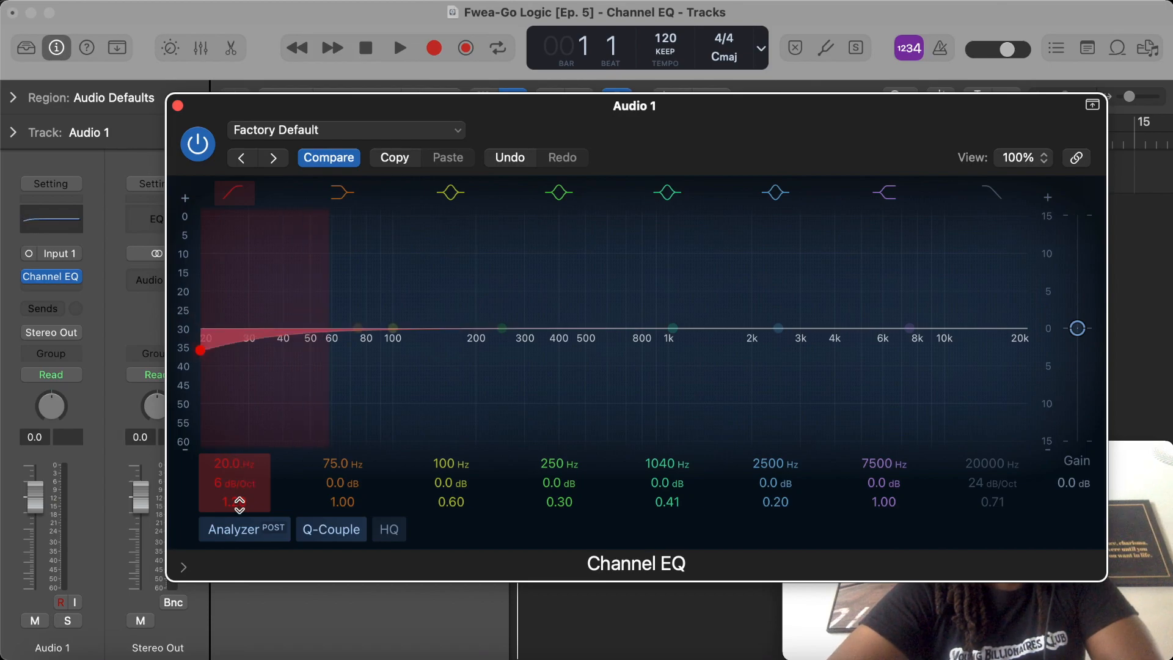
drag(234, 463, 234, 415)
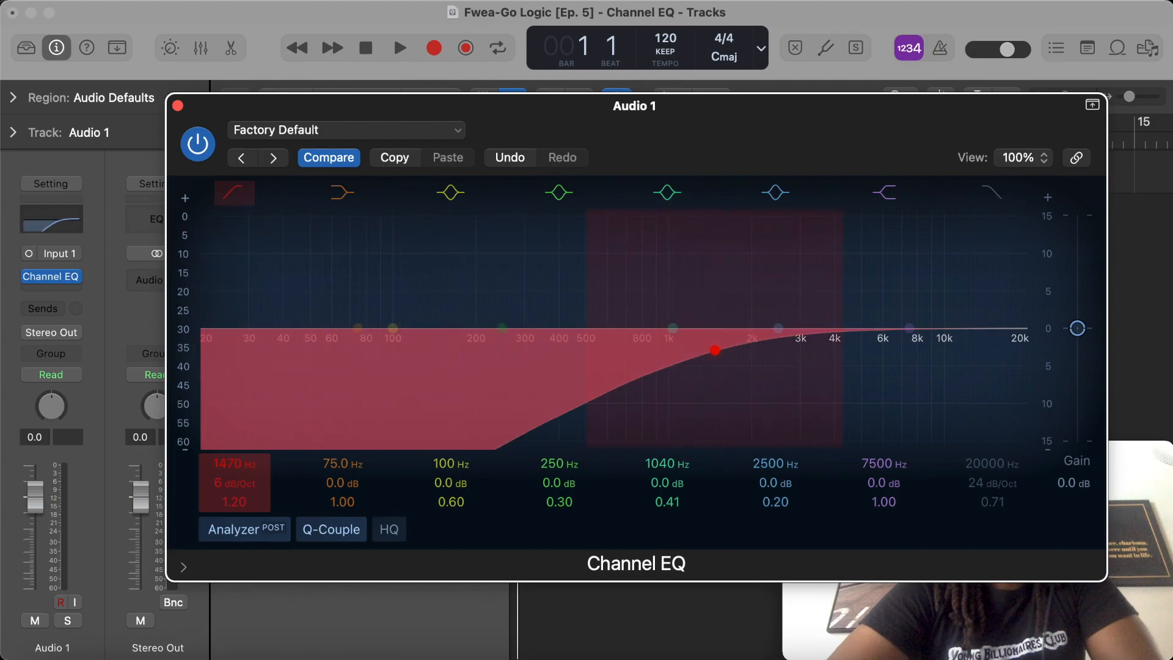
drag(234, 482, 234, 469)
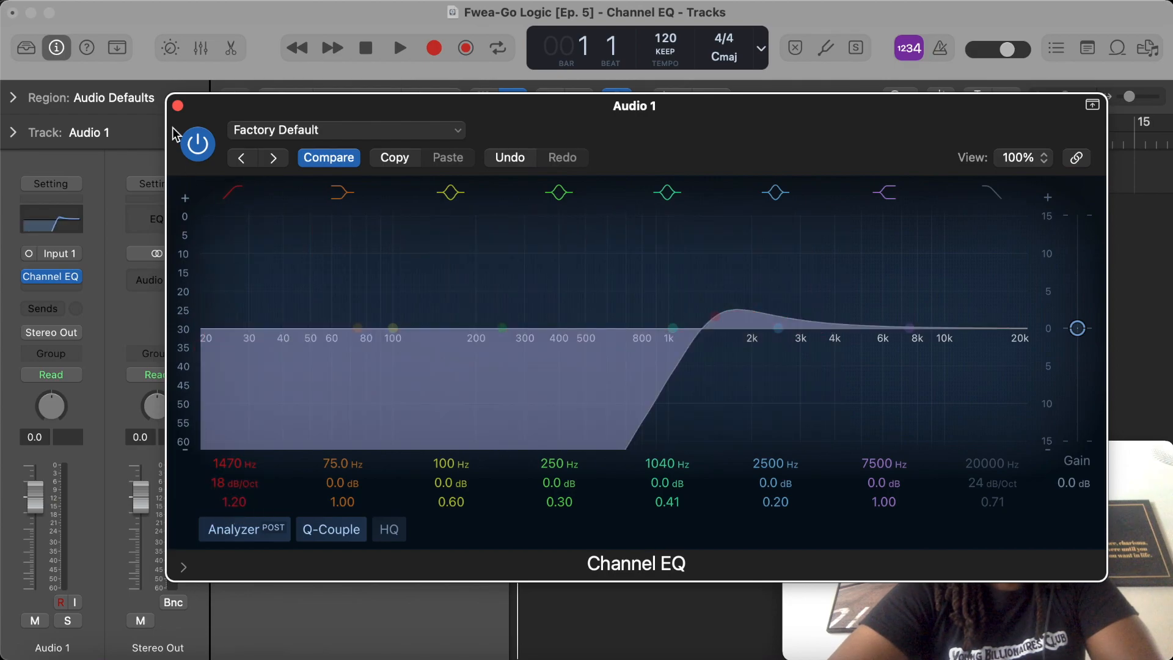
click(226, 190)
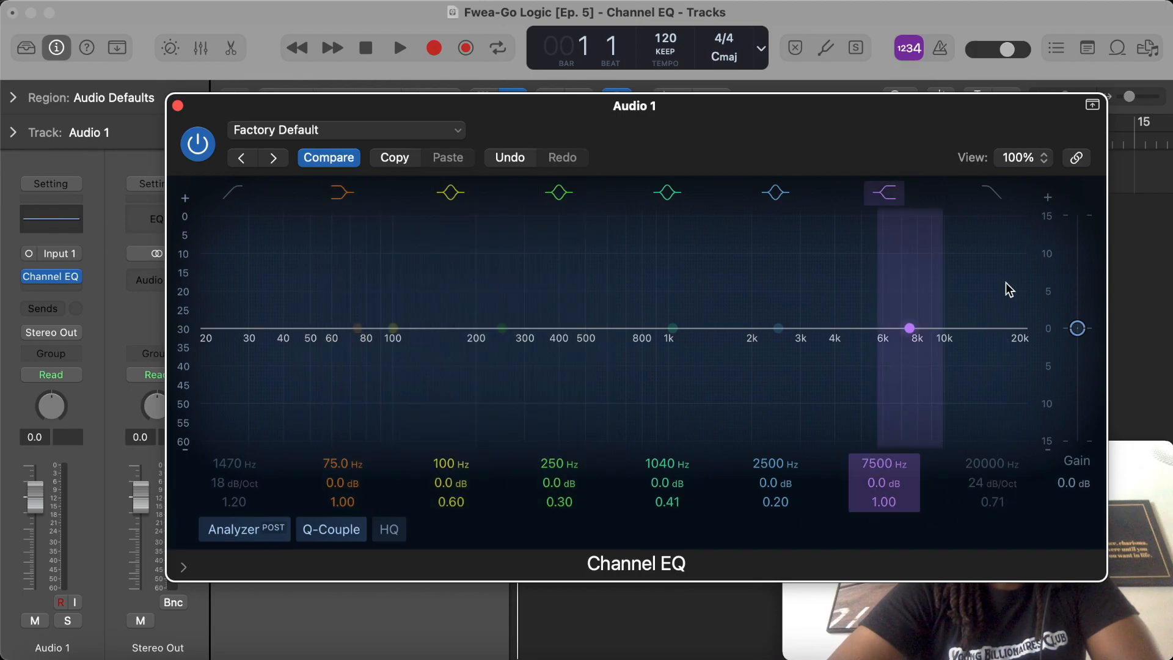
Enable the high cut, tune the low cut to 49.4 Hz with a Q of 0.67, and switch the low cut off
click(992, 193)
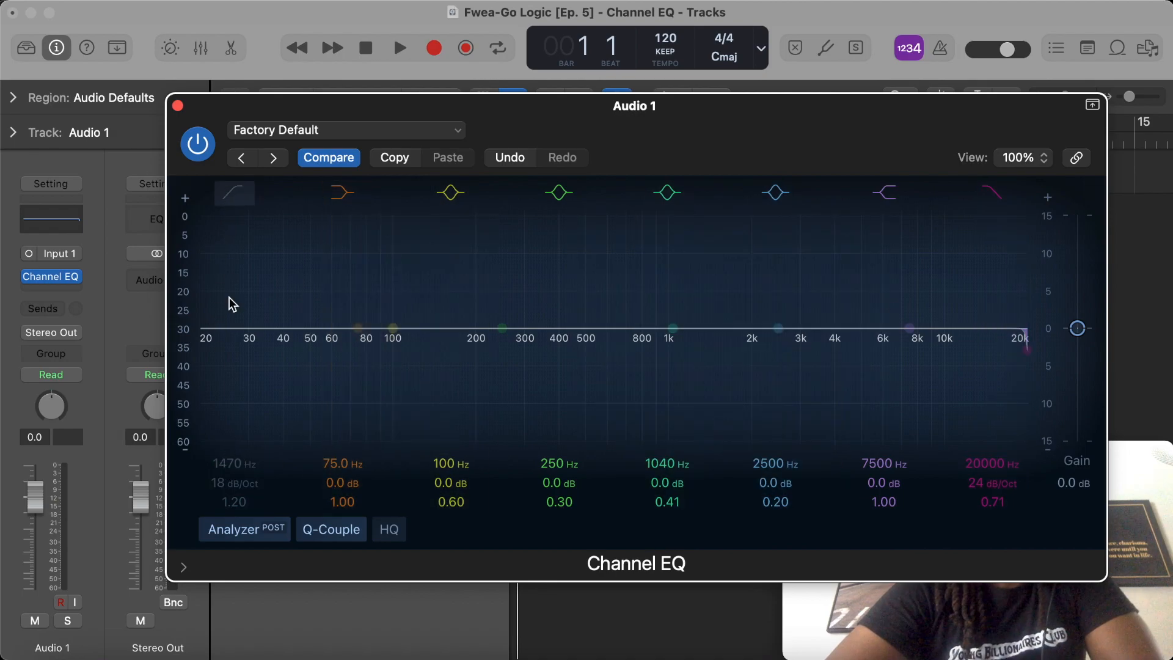
click(228, 193)
drag(222, 466, 222, 550)
drag(222, 466, 222, 446)
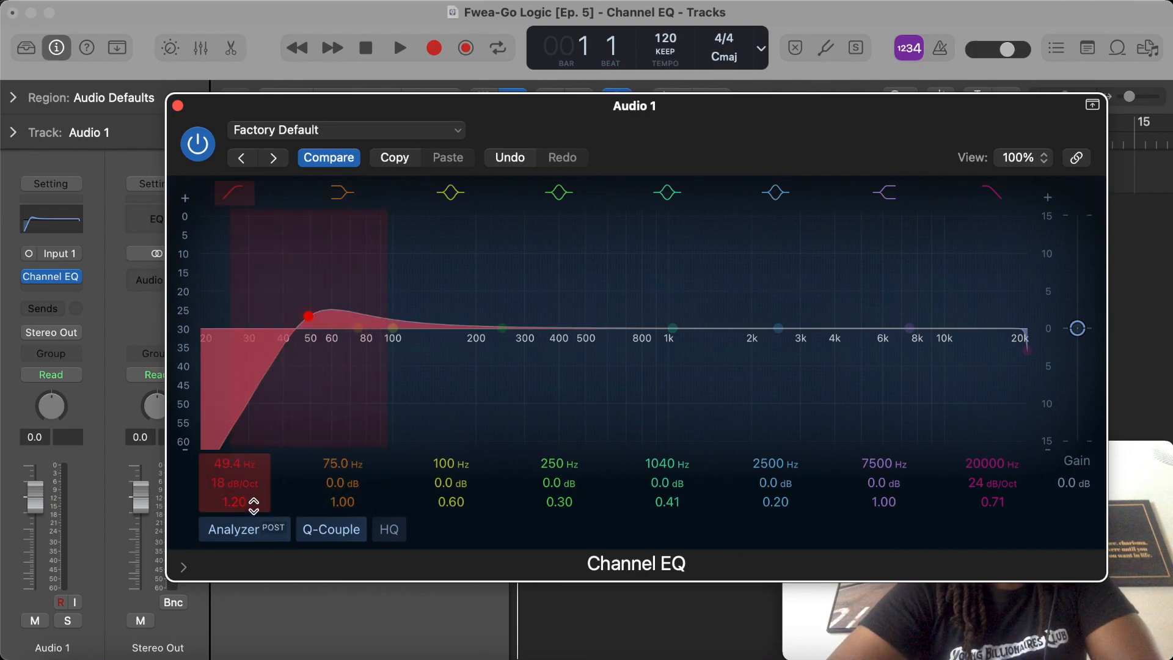
mouse_move(234, 501)
mouse_down()
mouse_move(234, 488)
mouse_move(234, 524)
mouse_move(234, 494)
mouse_up()
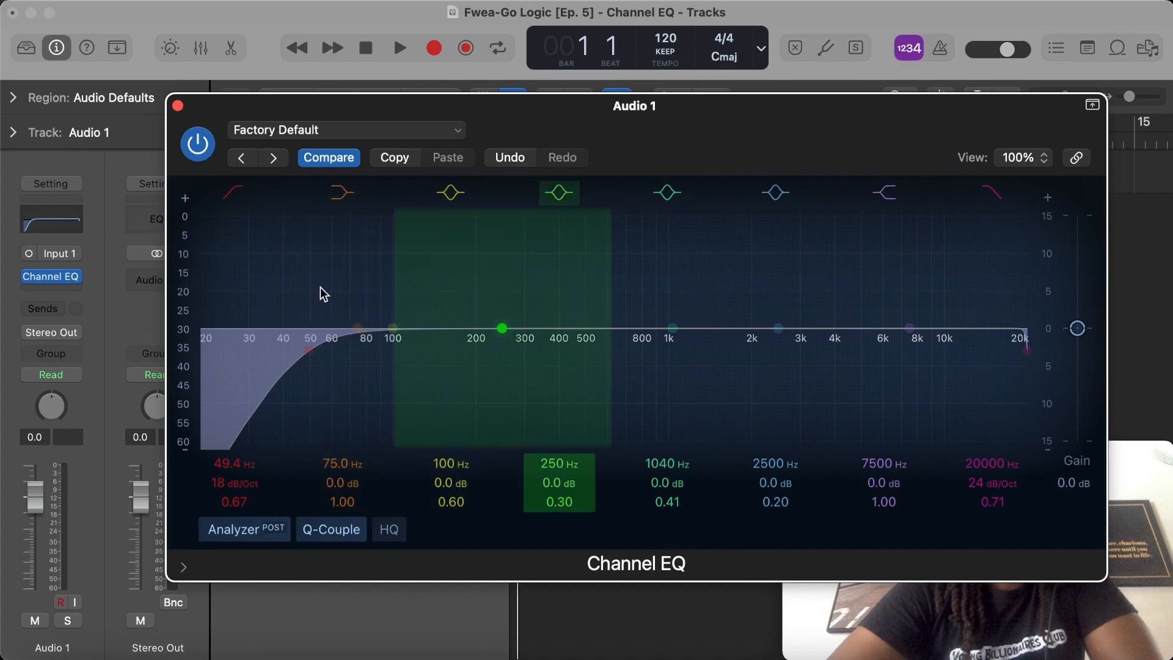
click(223, 195)
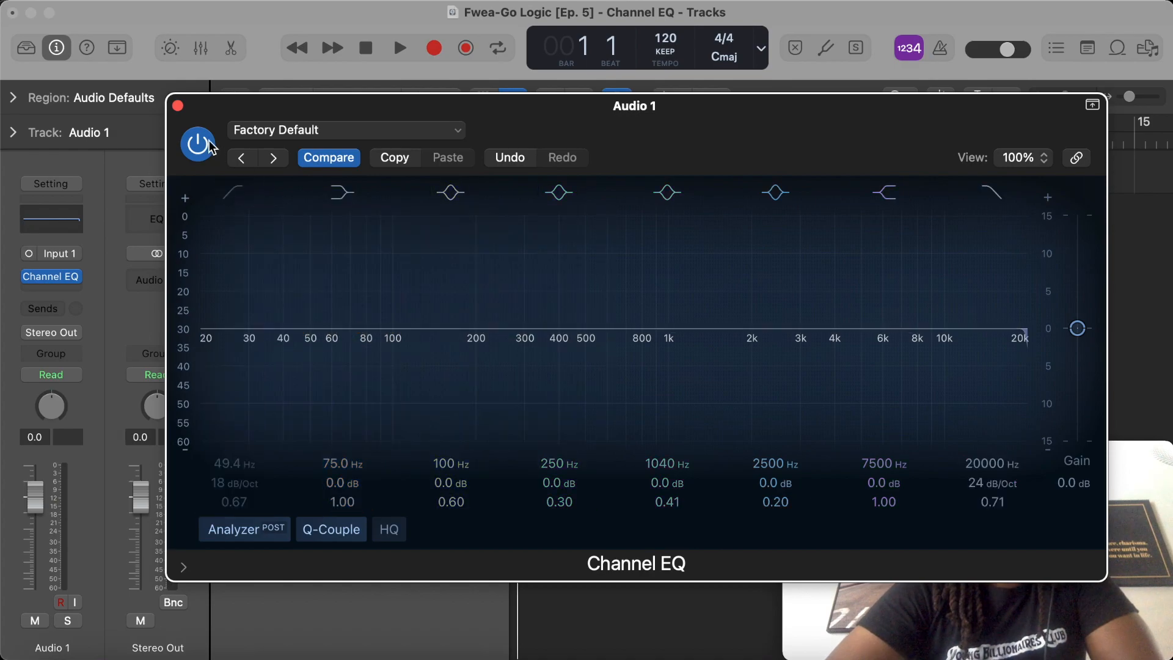
click(177, 106)
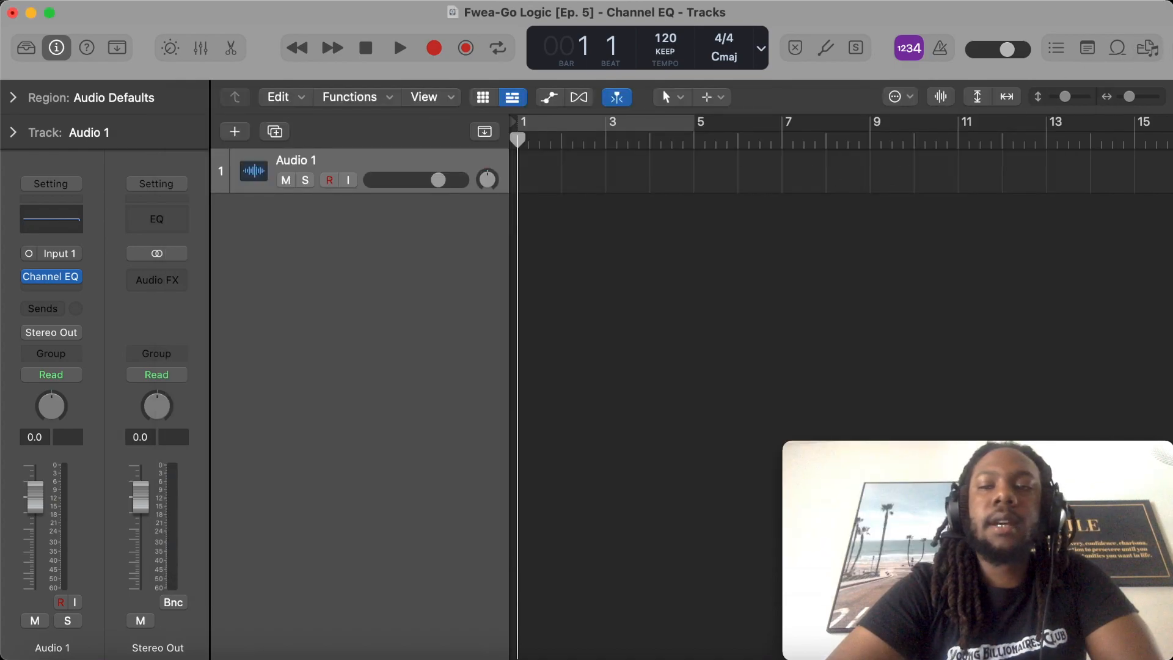
Add the Progressive String Synth loop from the Deep House Apple Loops as a new audio track
click(1118, 49)
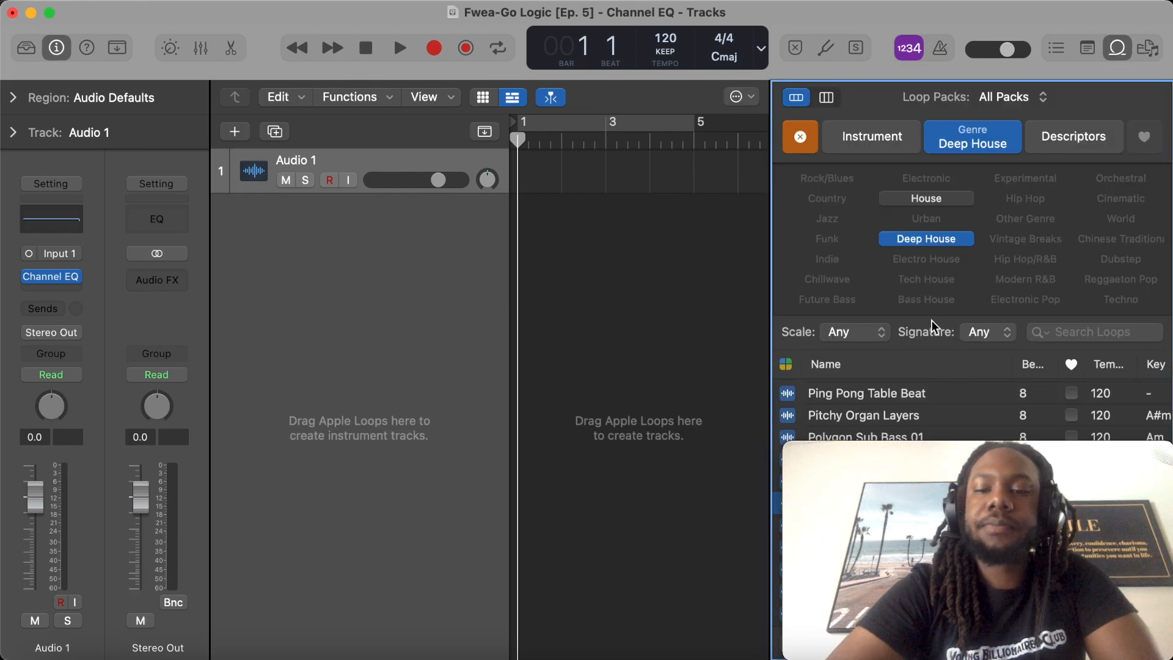
scroll(921, 403, down, 3)
drag(895, 432, 525, 222)
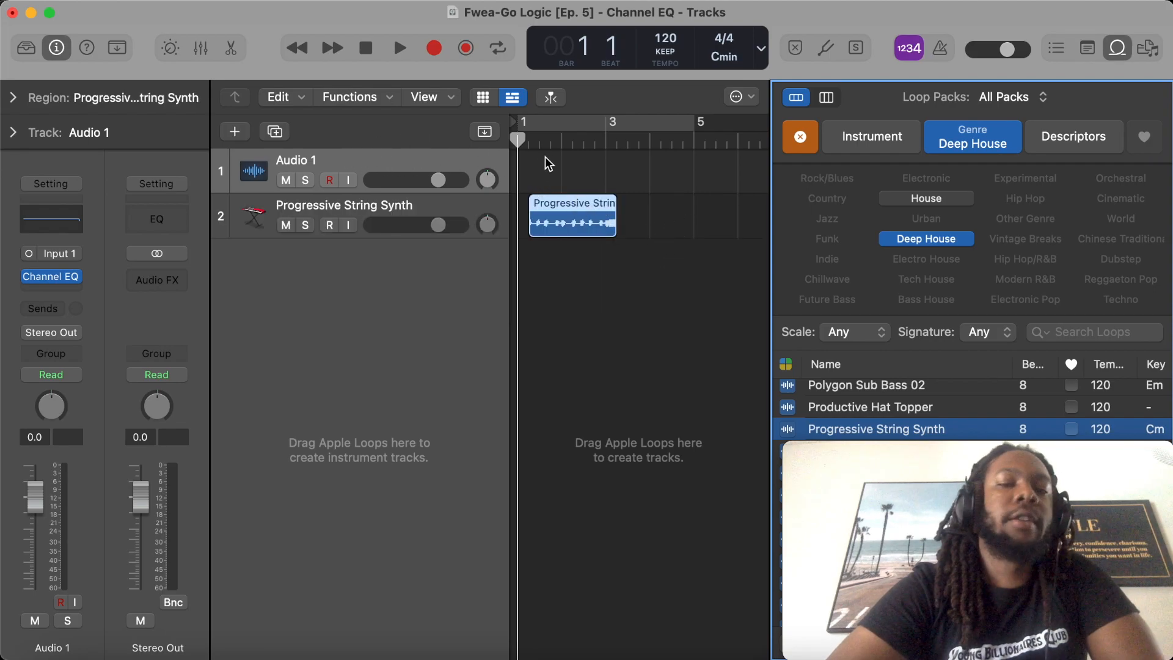
click(534, 306)
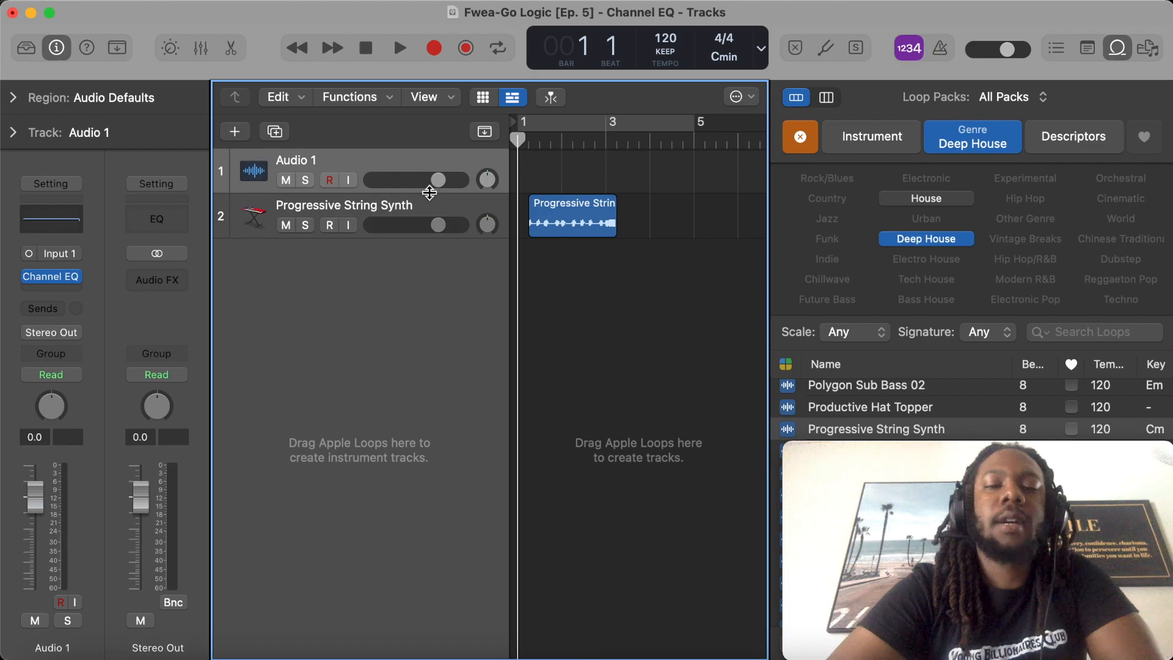
Move the Progressive String Synth region to the start of bar 1
click(561, 221)
drag(561, 221, 550, 221)
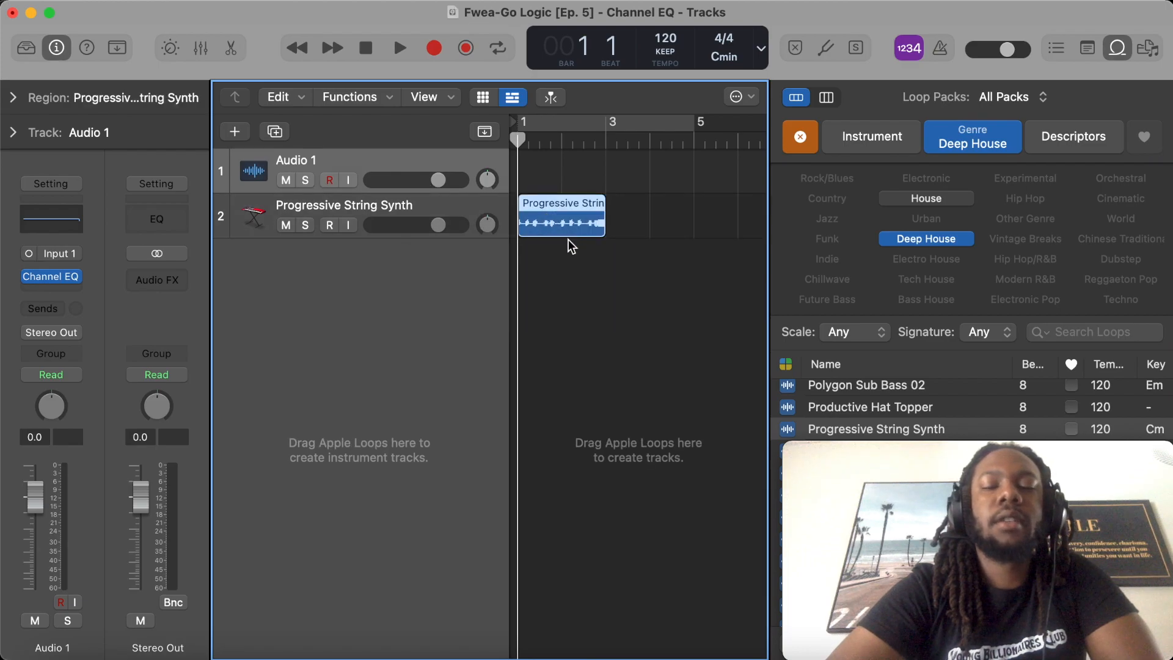
click(580, 278)
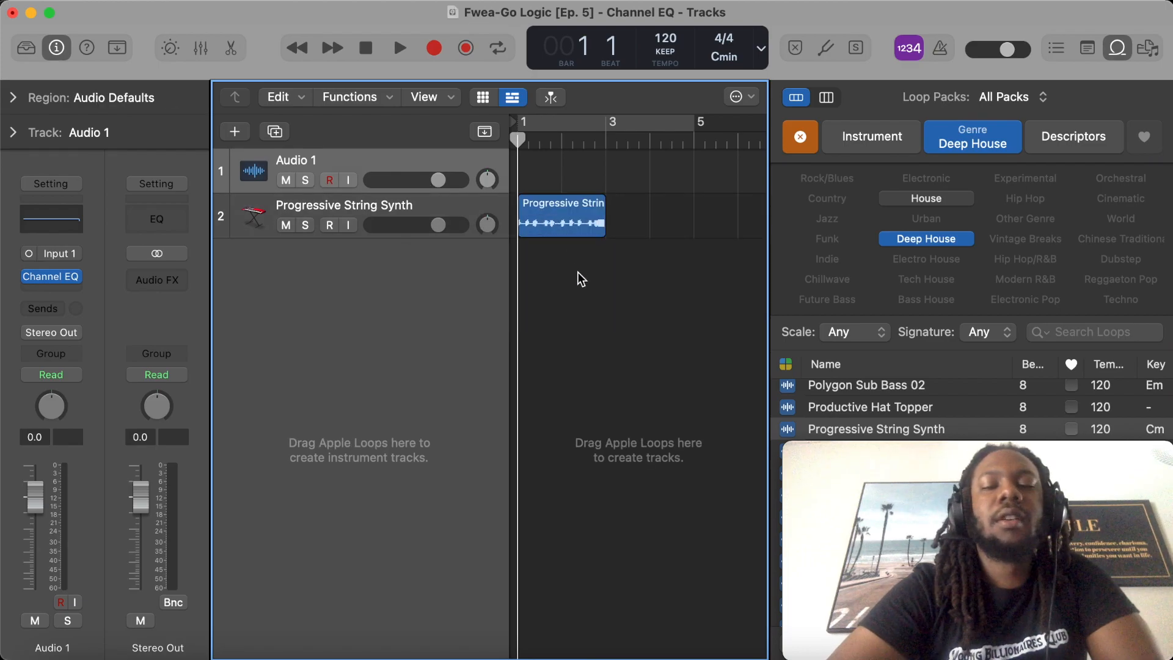
Repeat the Progressive String Synth region once directly after the original and play both regions
click(373, 203)
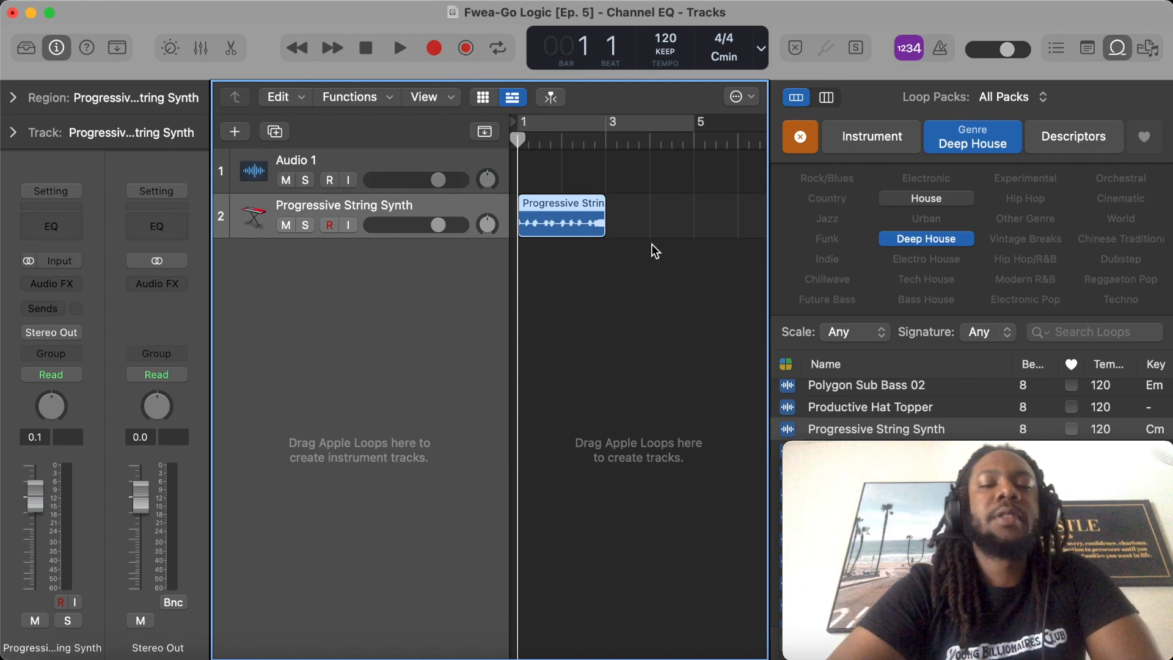
key(super+r)
key(space)
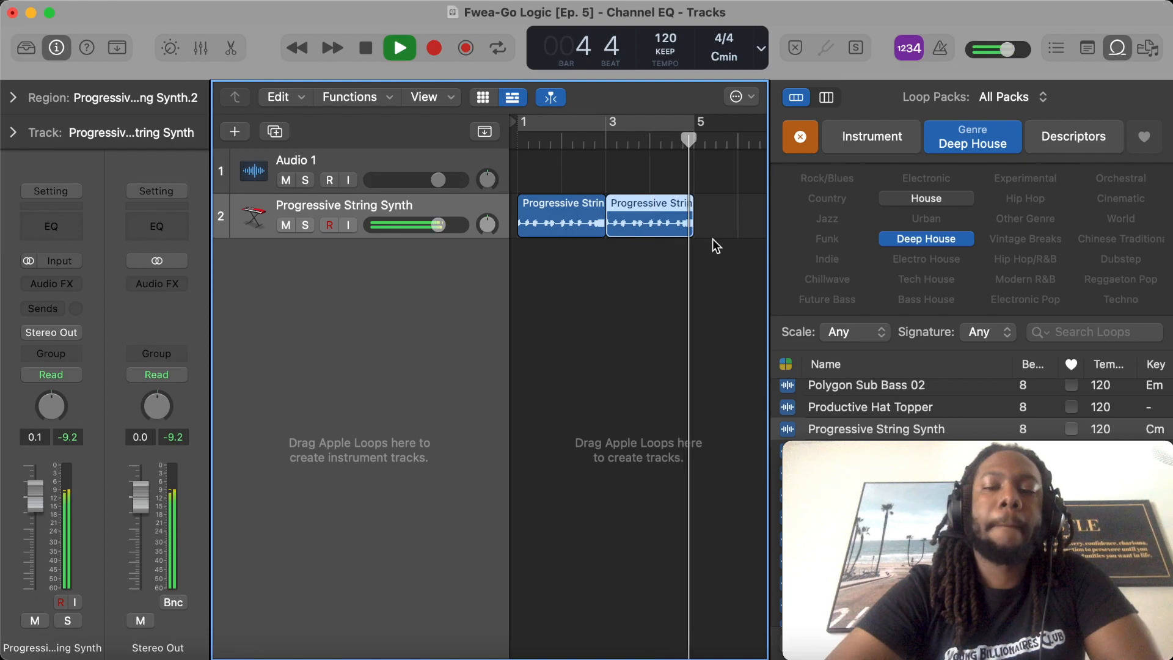
key(space)
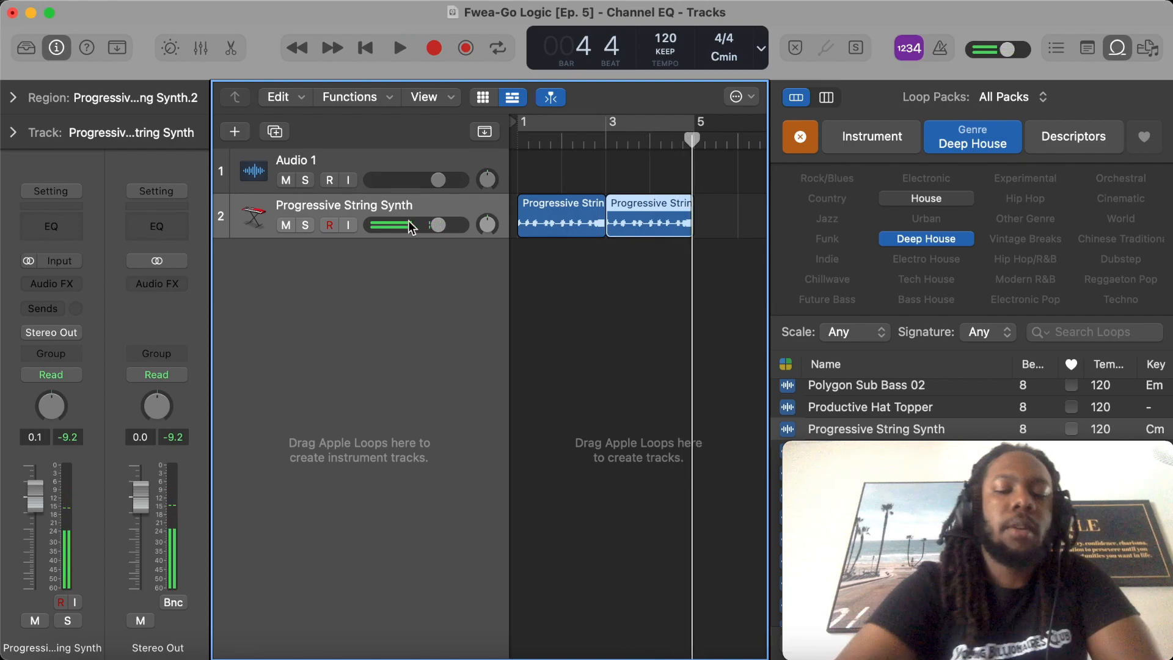
Add a duplicate of the Progressive String Synth track and name it Progressive String Synth Low Pass
key(super+d)
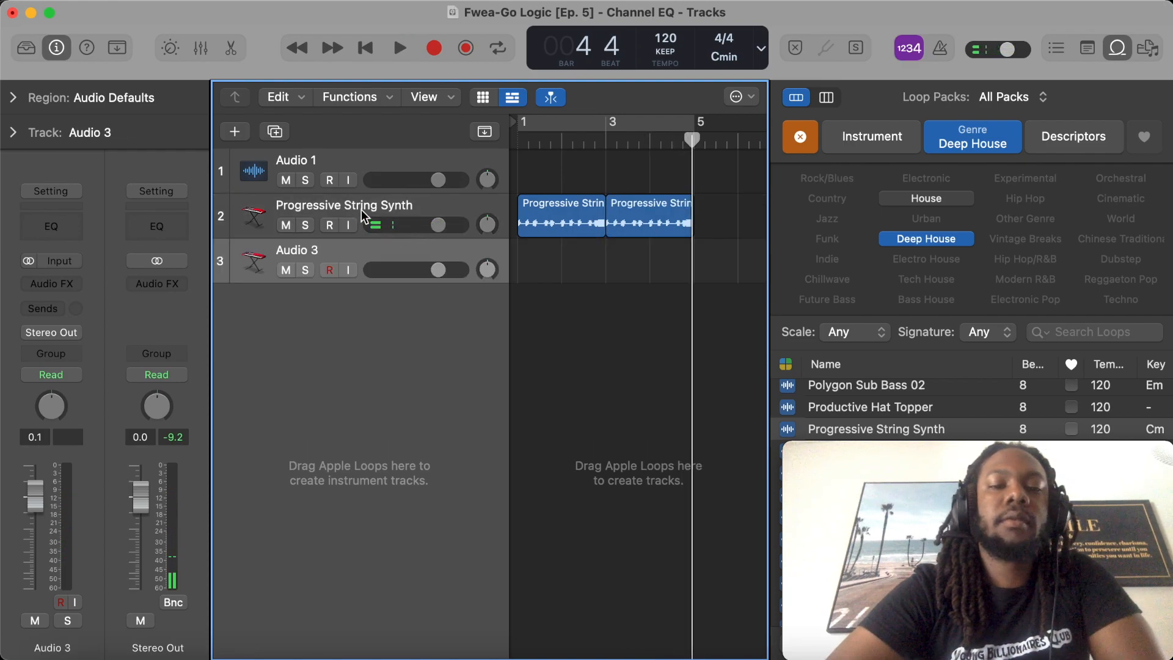
double_click(328, 201)
key(super+c)
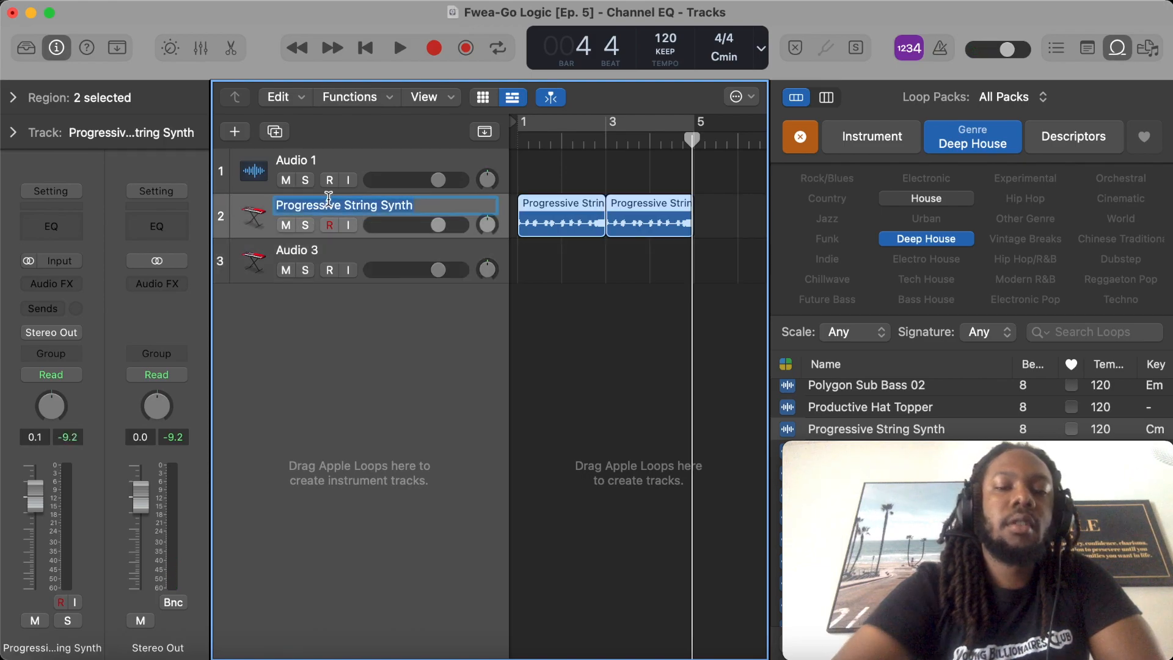
click(310, 250)
double_click(310, 250)
key(super+v)
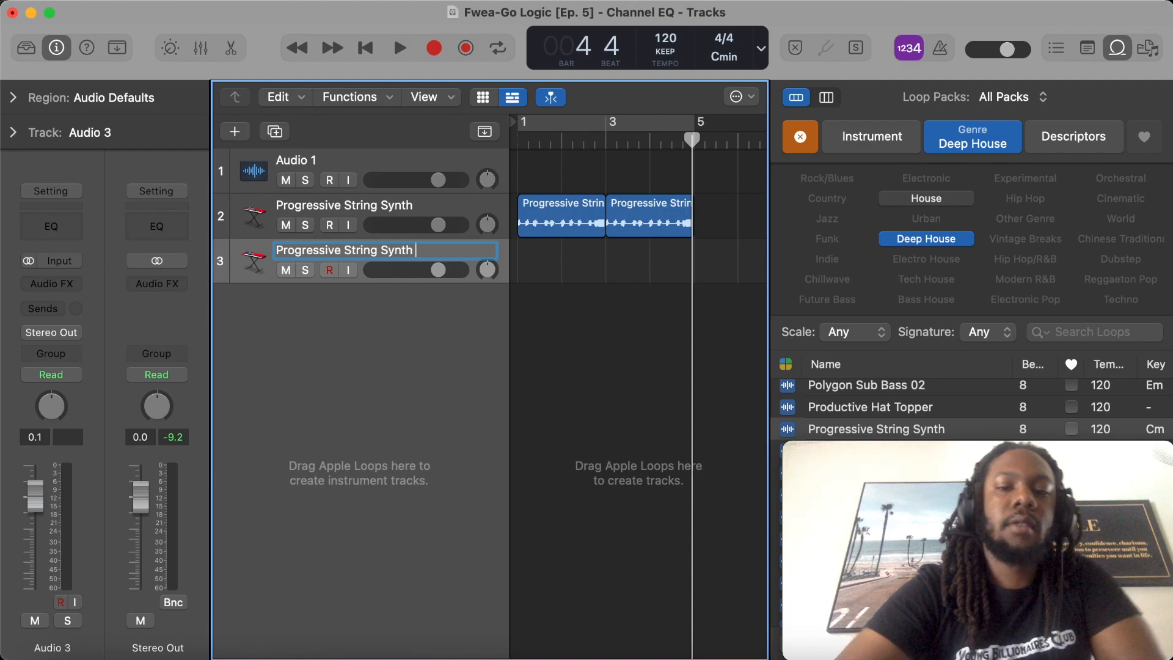
text(E)
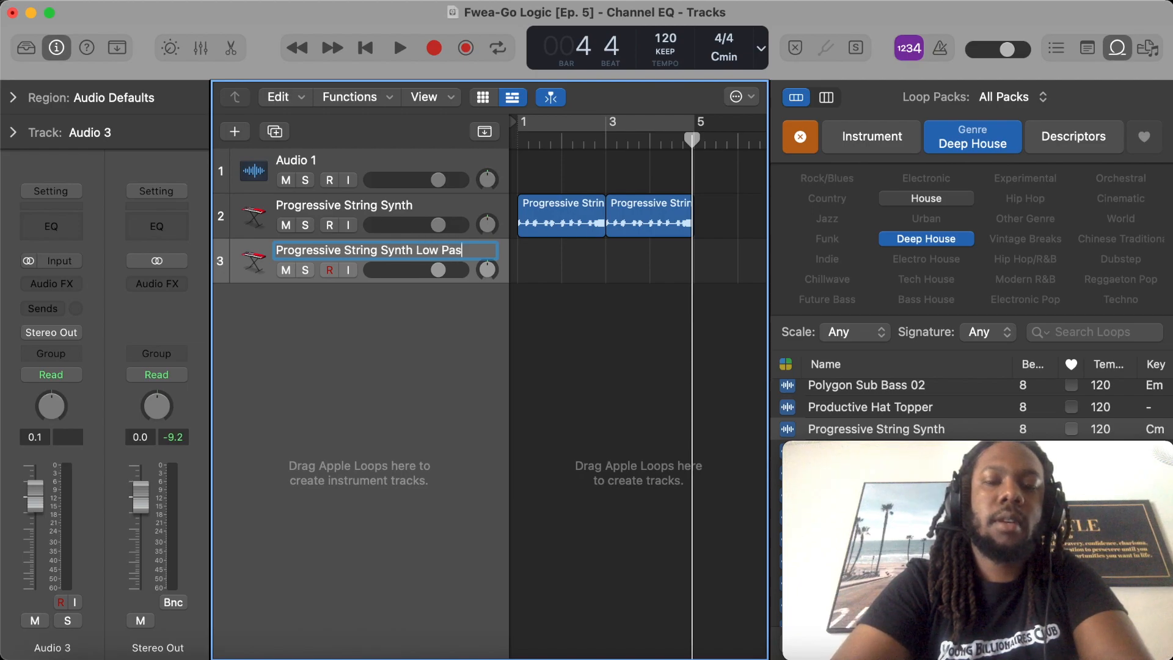
text(s)
key(Return)
Rename the original synth track Progressive String Synth High Pass and move its second region down to the Low Pass track
double_click(414, 208)
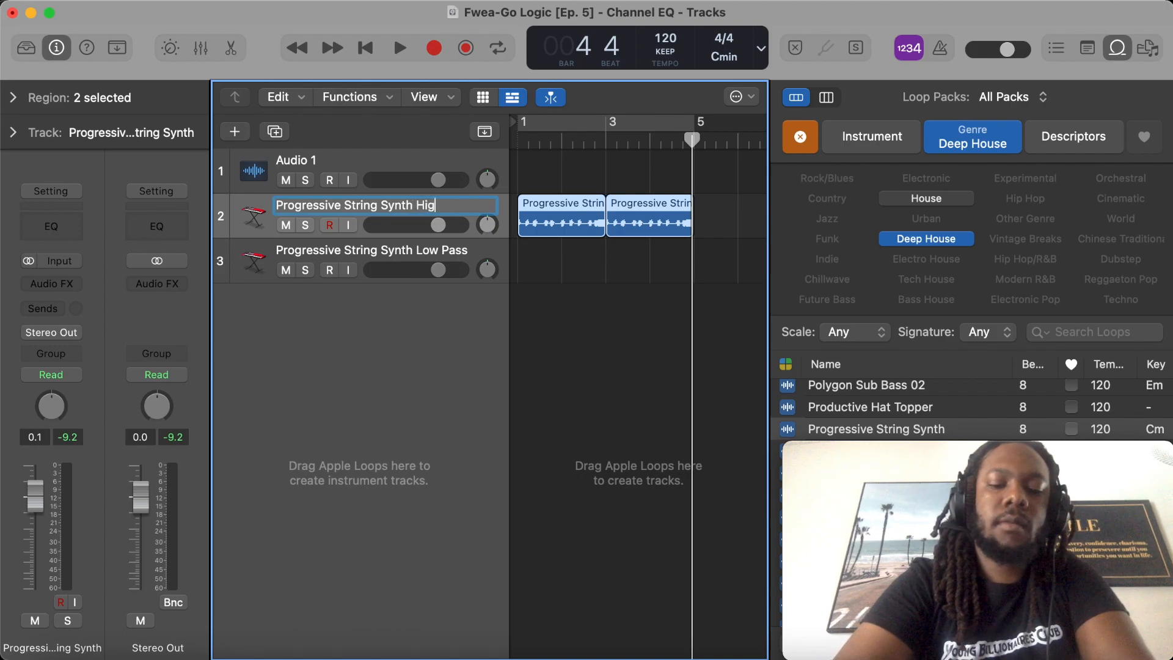
key(Return)
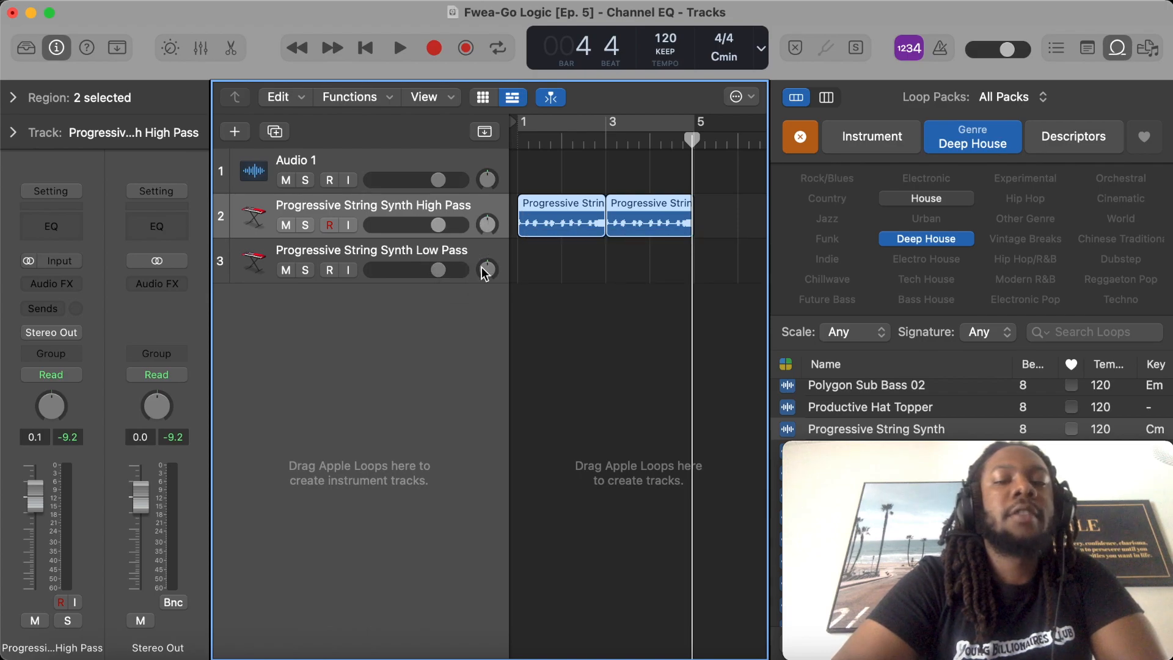
click(628, 264)
drag(639, 225, 640, 259)
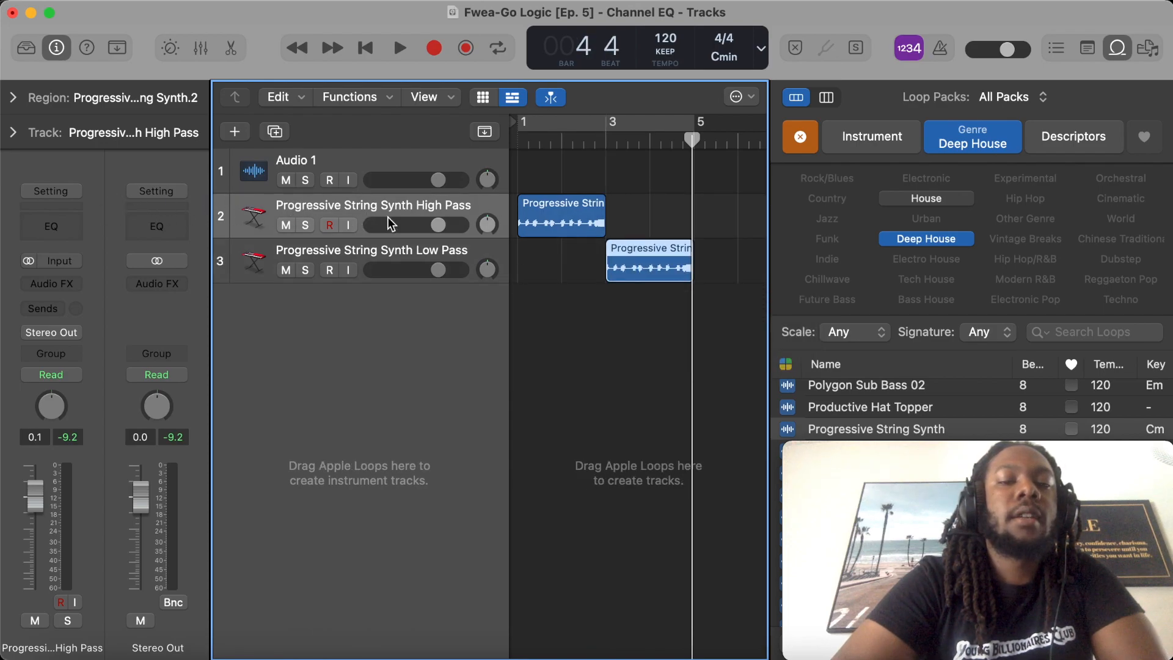
Insert a Channel EQ on the High Pass track and set its low cut to 454 Hz with a 24 dB/Oct slope
click(372, 199)
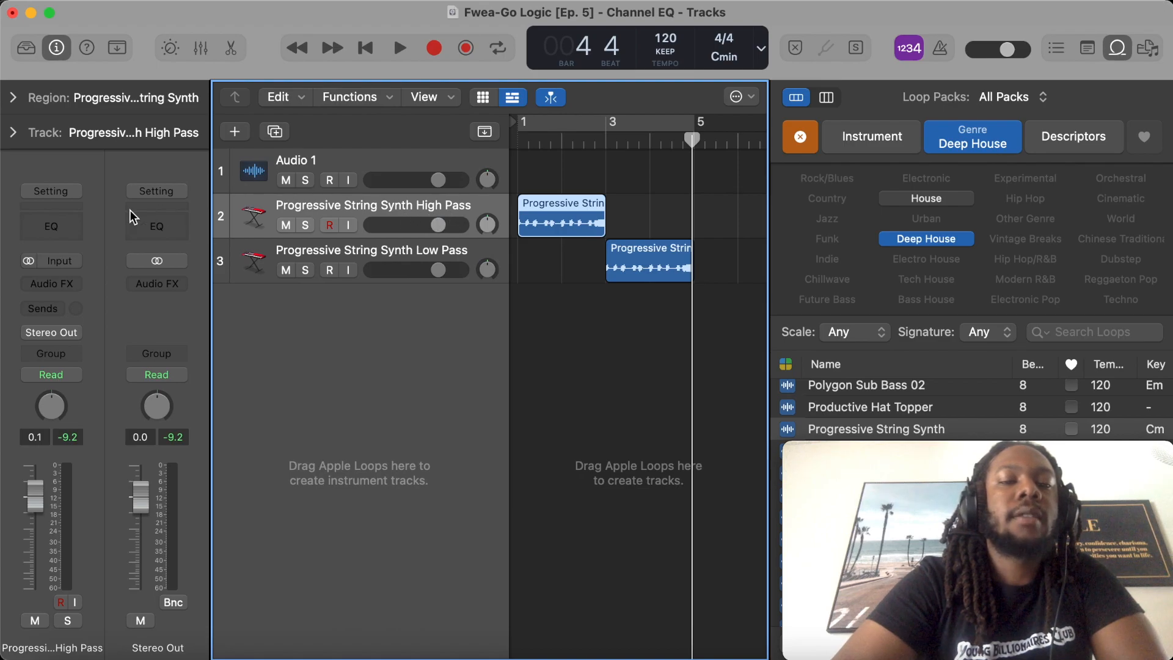
click(68, 225)
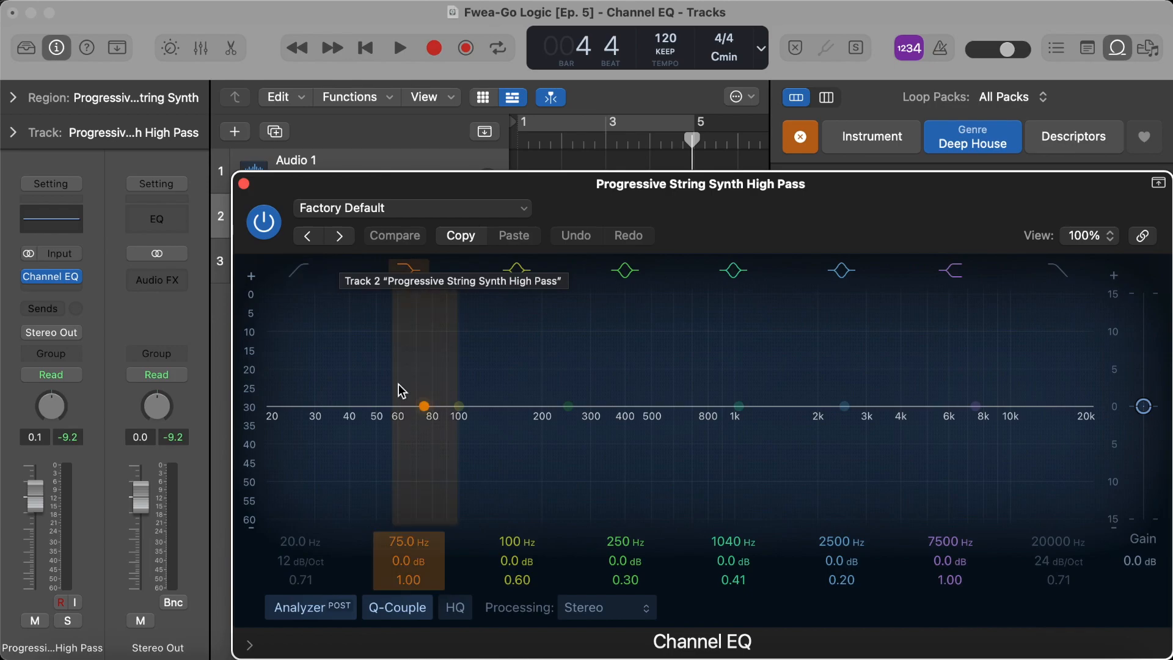
drag(345, 194, 314, 305)
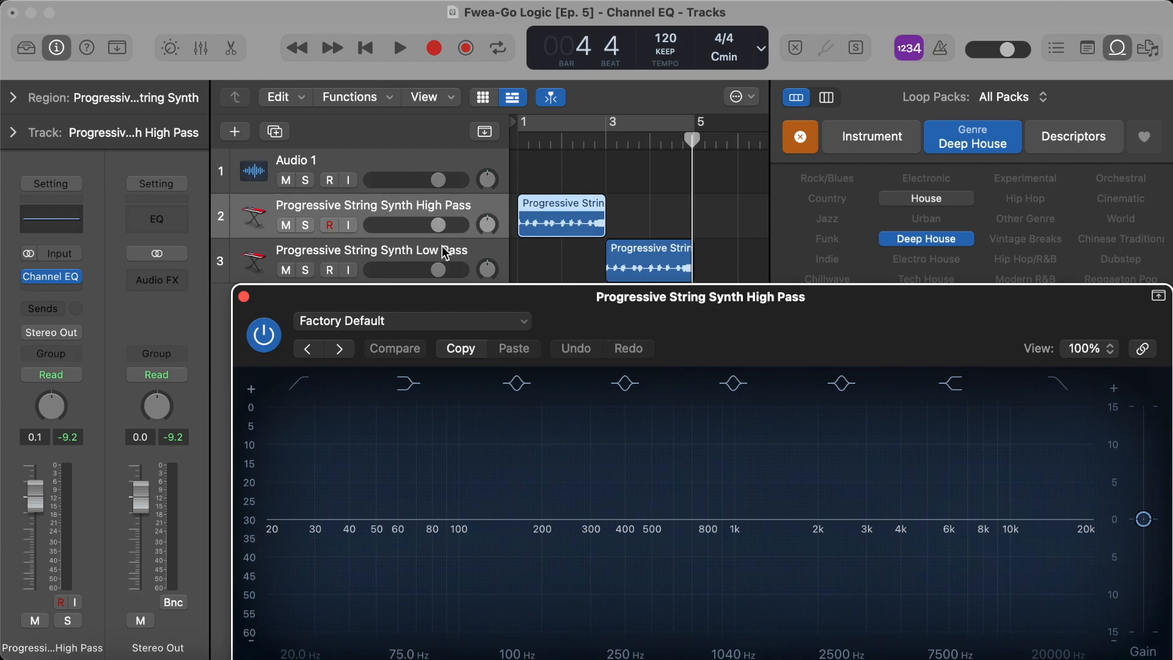
drag(430, 302, 425, 193)
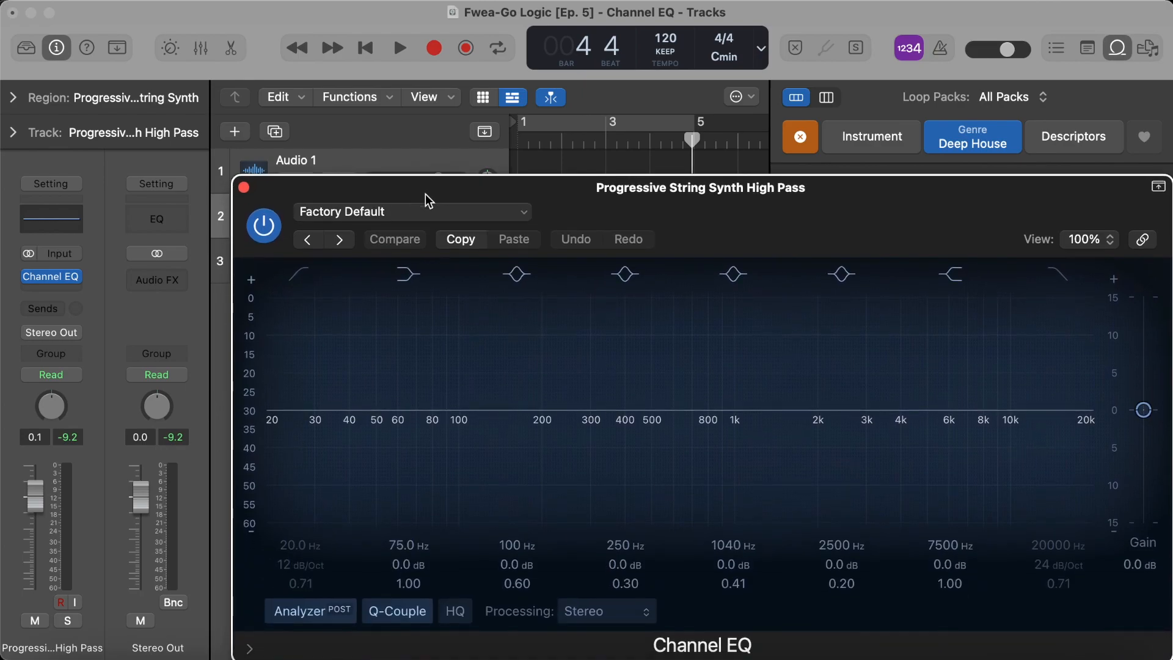
click(291, 276)
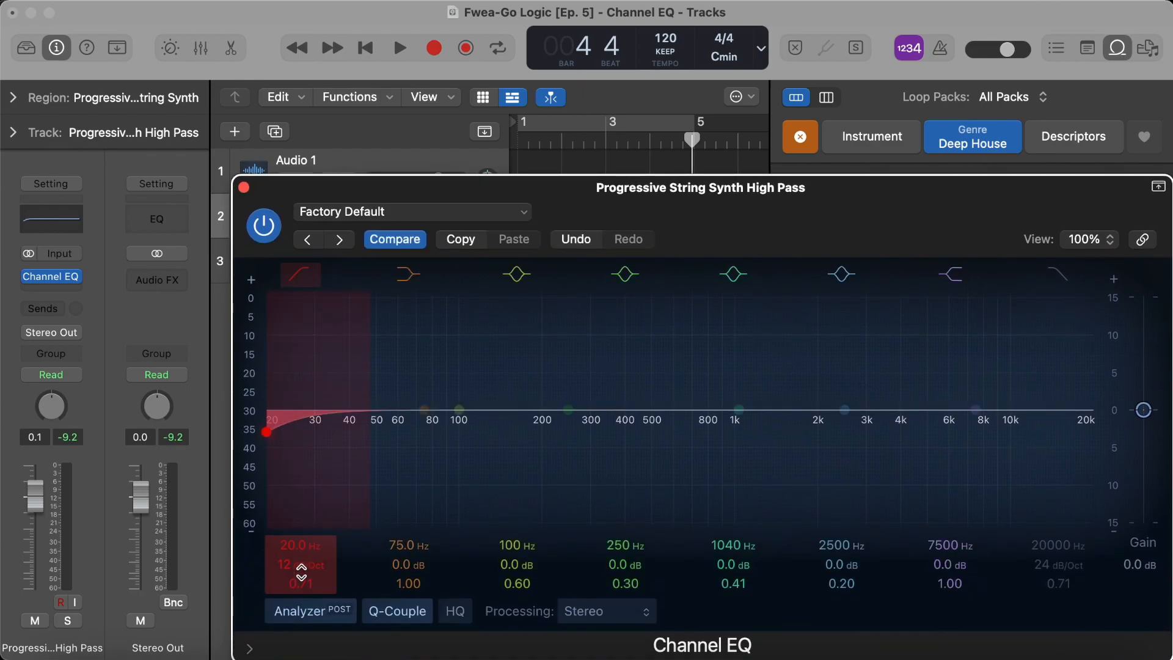
drag(302, 565, 301, 460)
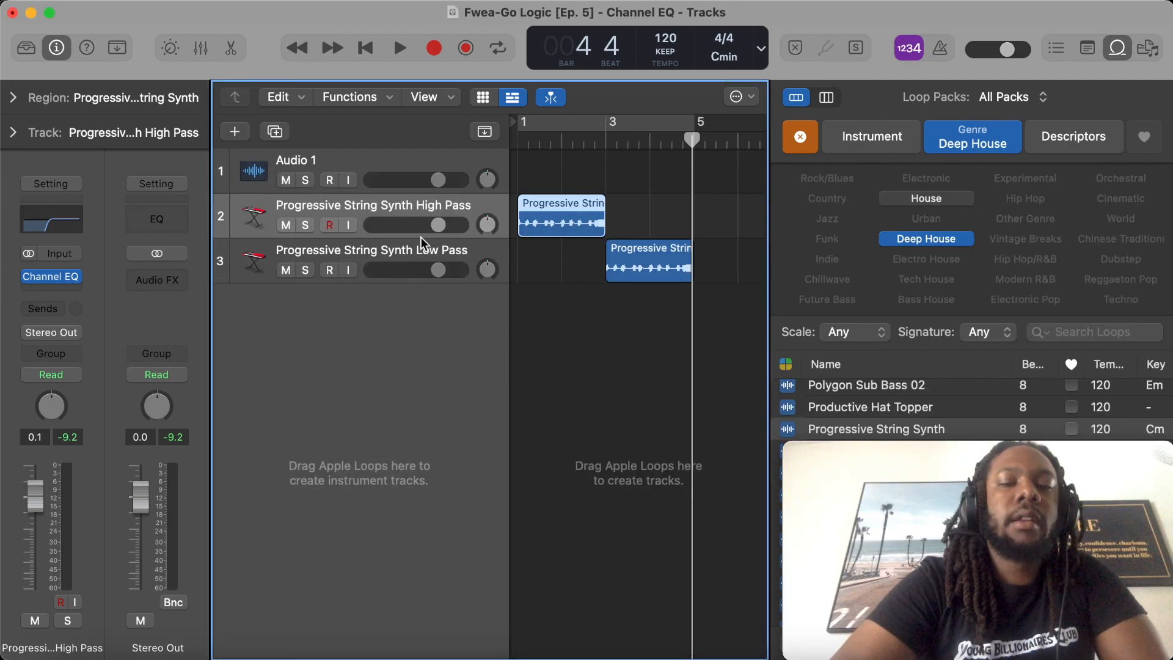
Insert a Channel EQ on the Low Pass track and enable its high cut at 1050 Hz
click(394, 254)
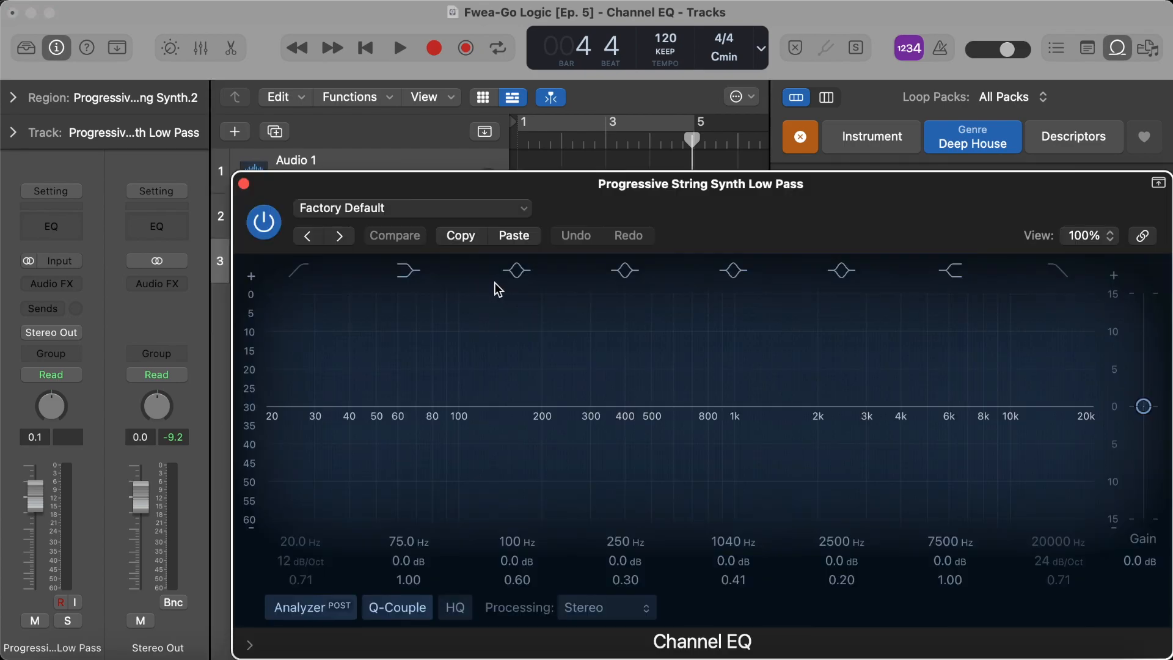
drag(707, 200, 566, 162)
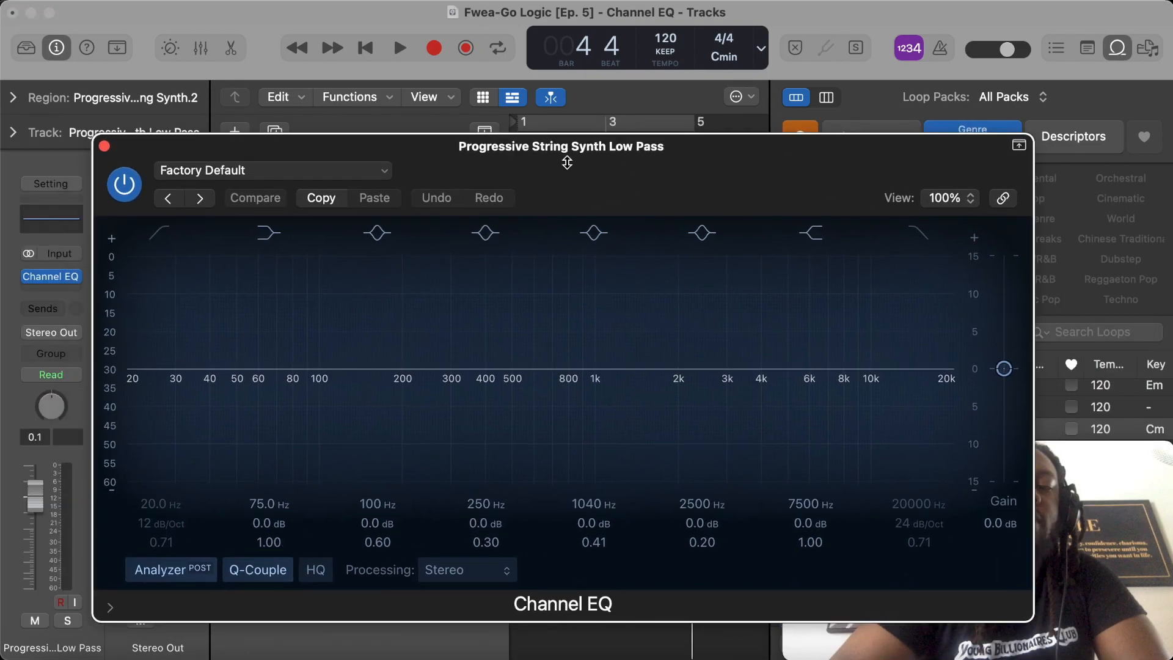
click(919, 234)
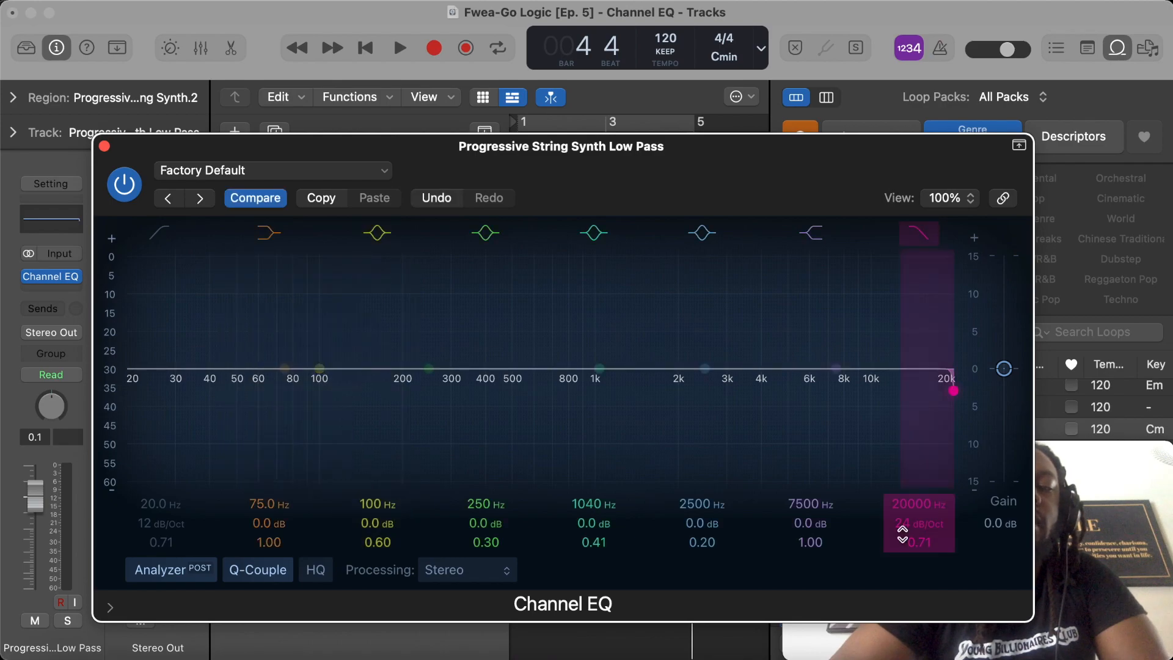
drag(953, 391, 602, 391)
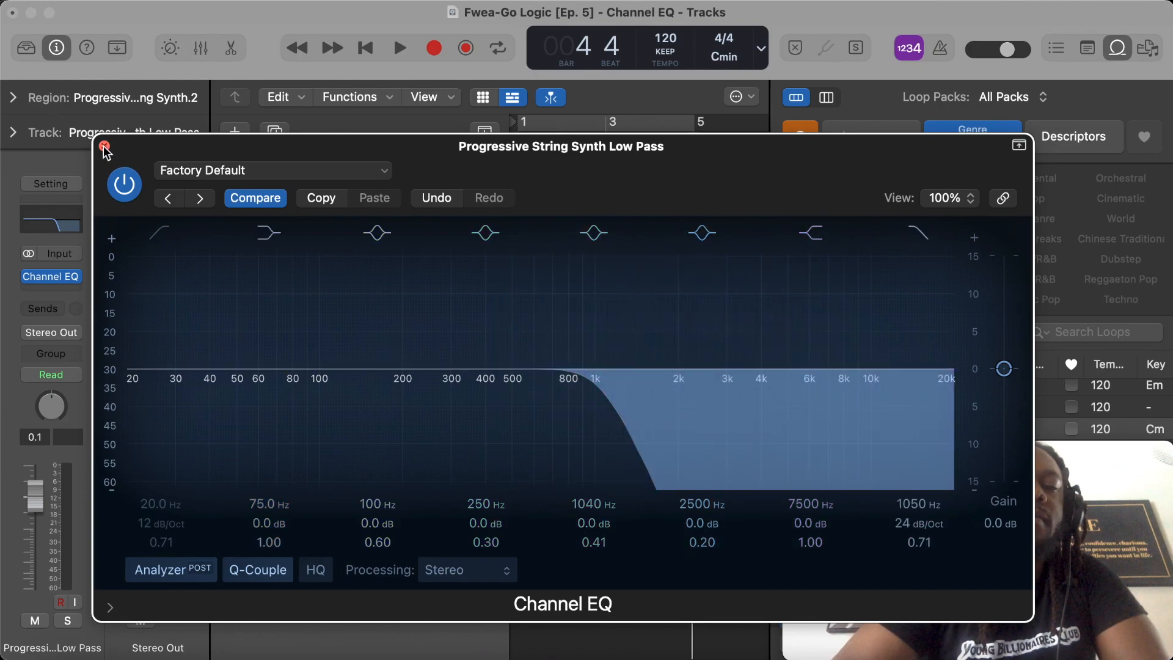
key(super+w)
click(607, 332)
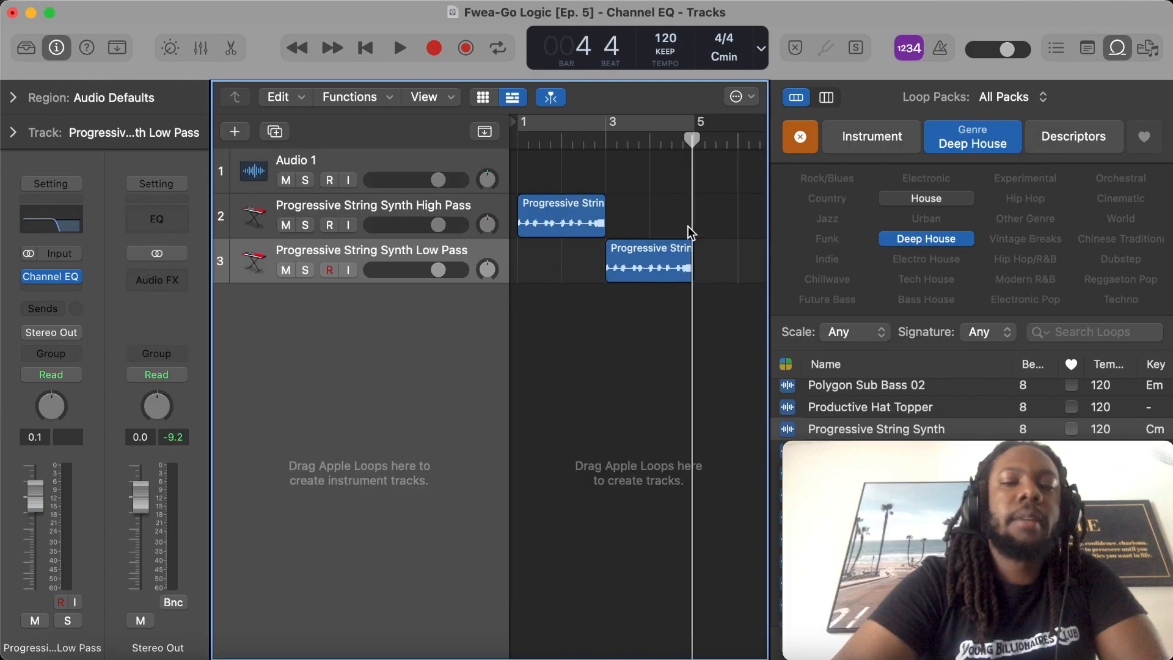
Copy the High Pass region to Audio 1 at bar 1 and play it with Audio 1 soloed
key(Return)
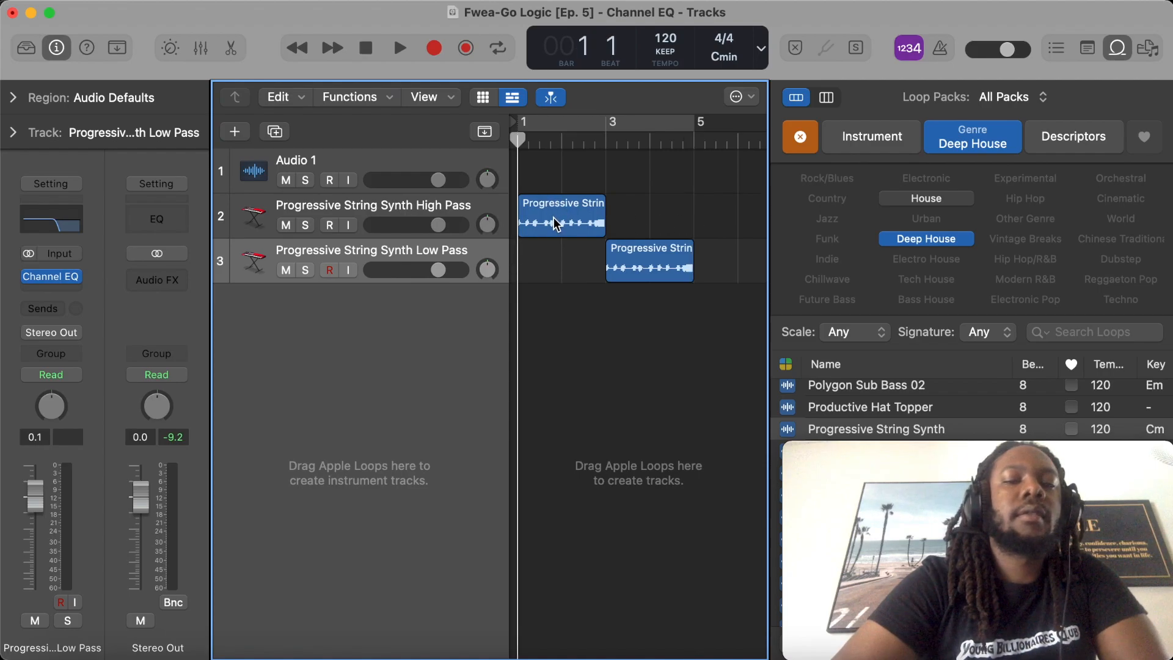
drag(554, 218, 548, 183)
click(304, 180)
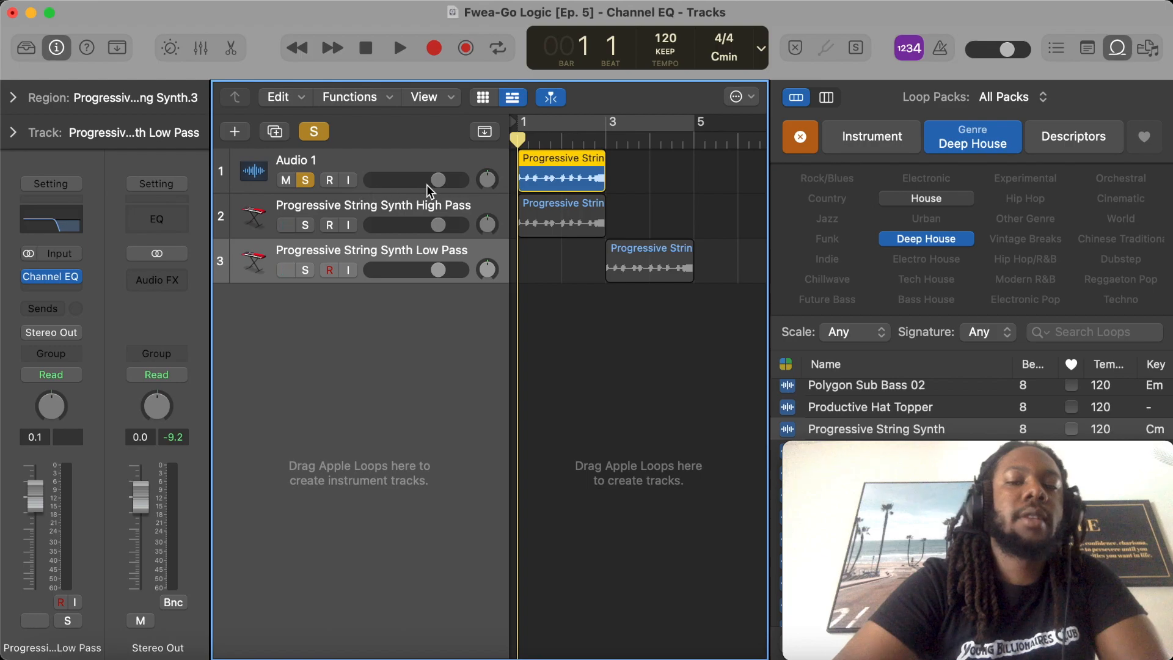
key(space)
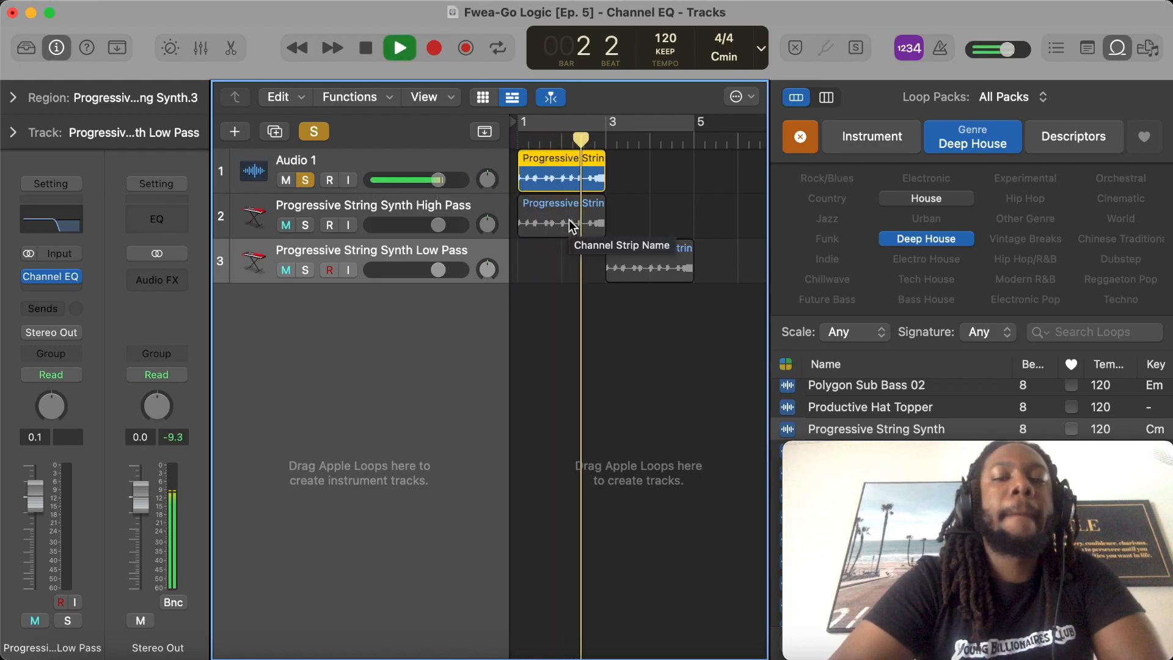
key(space)
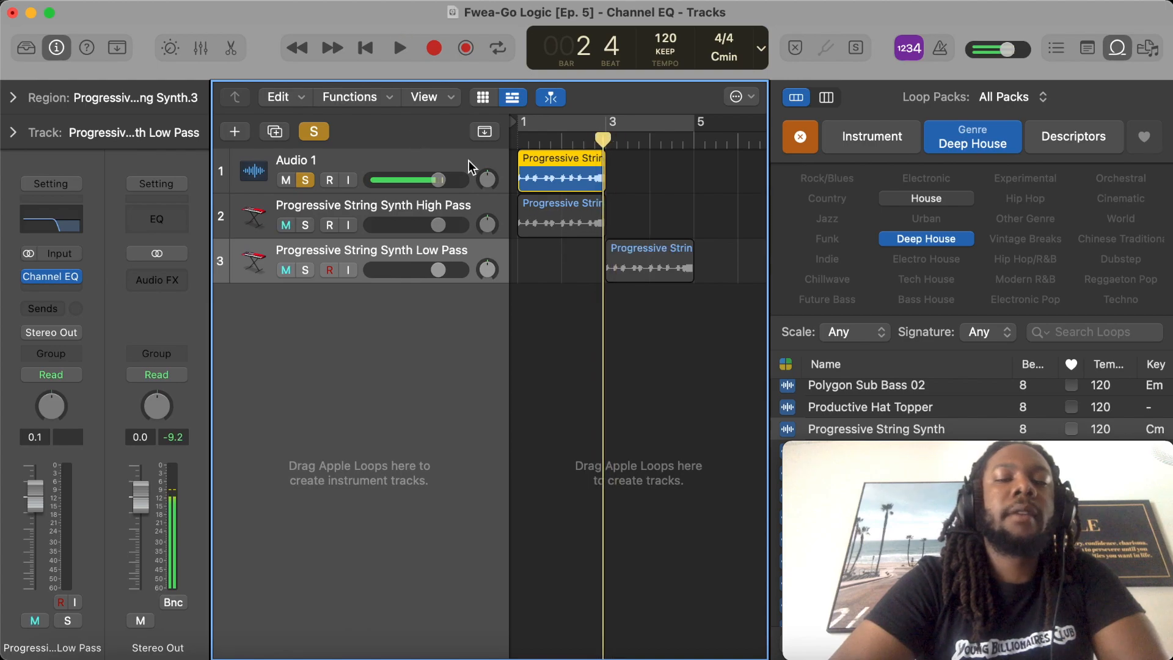
Solo the High Pass track instead of Audio 1 and play its region from bar 1
click(304, 180)
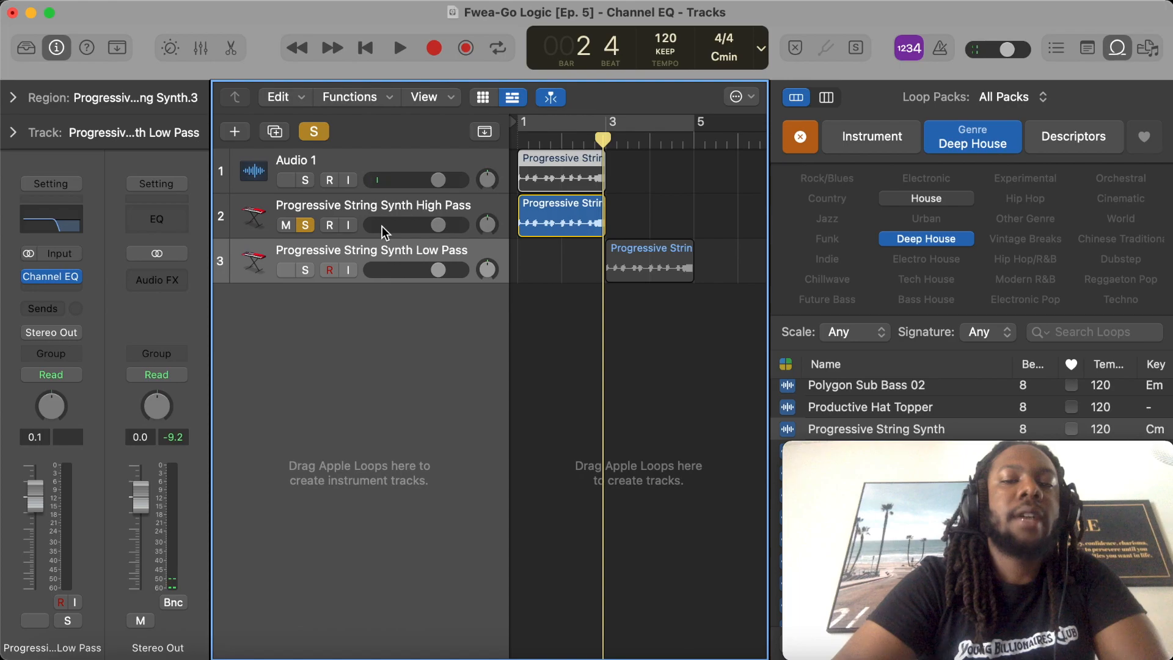
key(Return)
key(space)
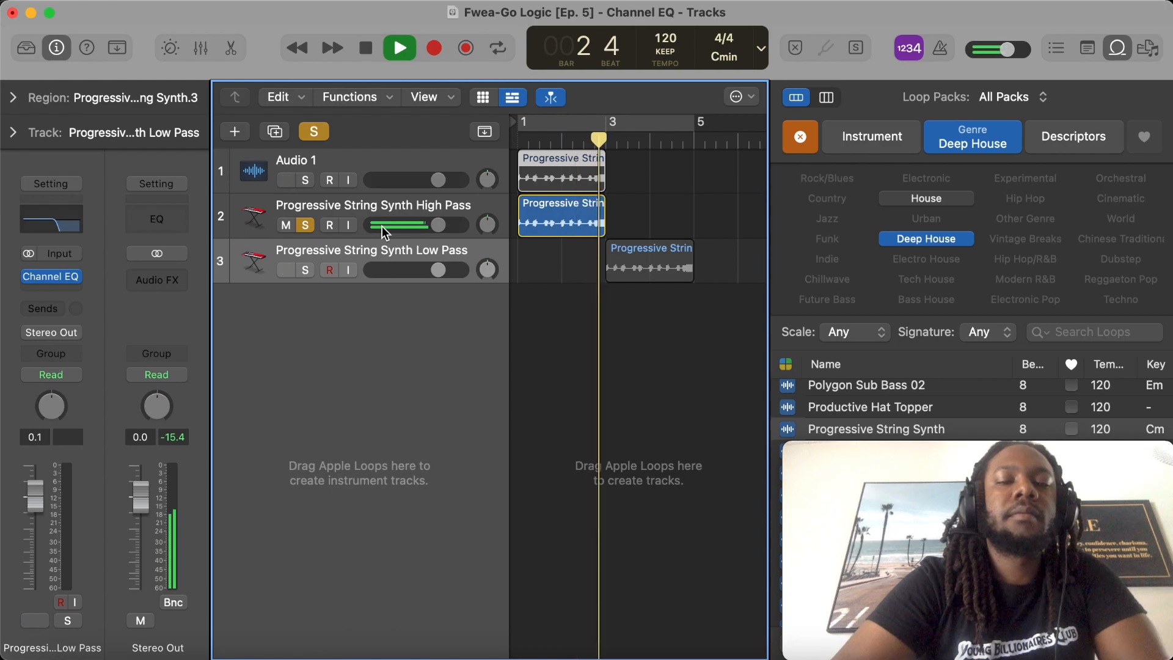
key(space)
Play the High Pass region from the start with its Channel EQ open to examine the filtered spectrum in the analyzer
click(368, 212)
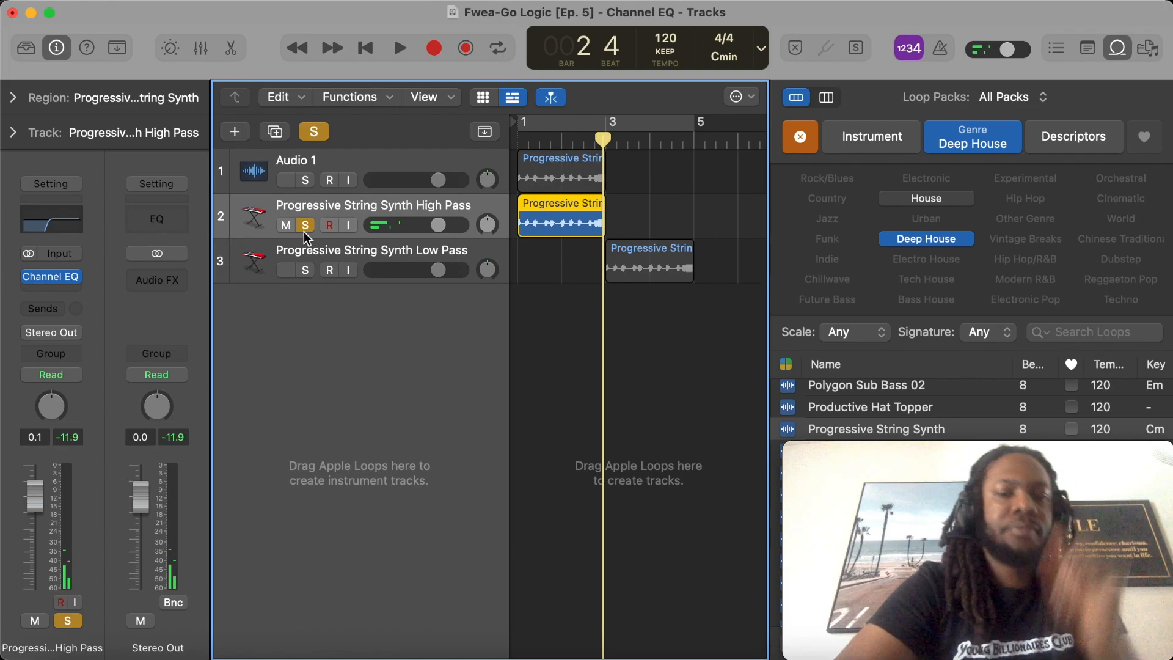
key(v)
drag(611, 215, 464, 281)
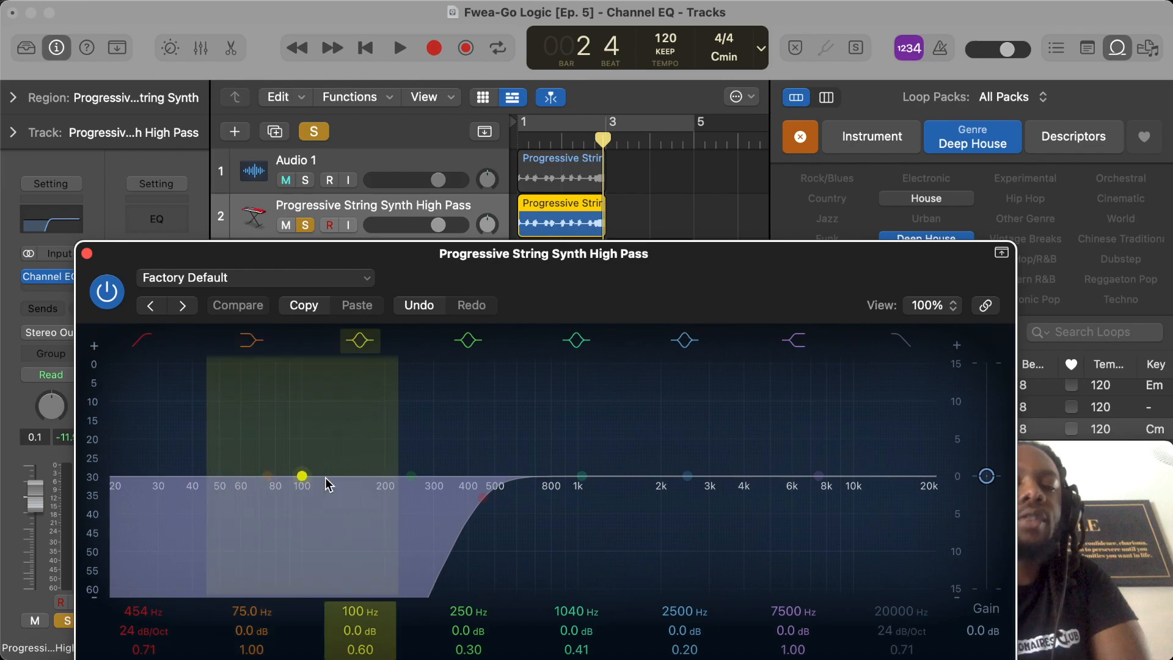
key(Return)
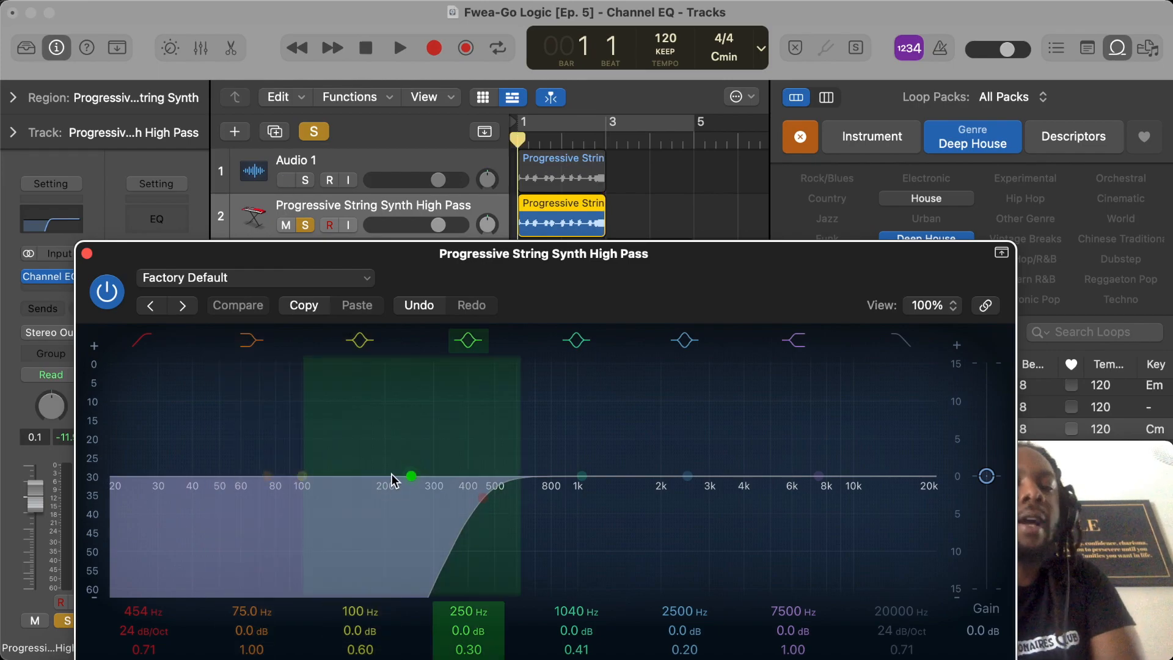
key(space)
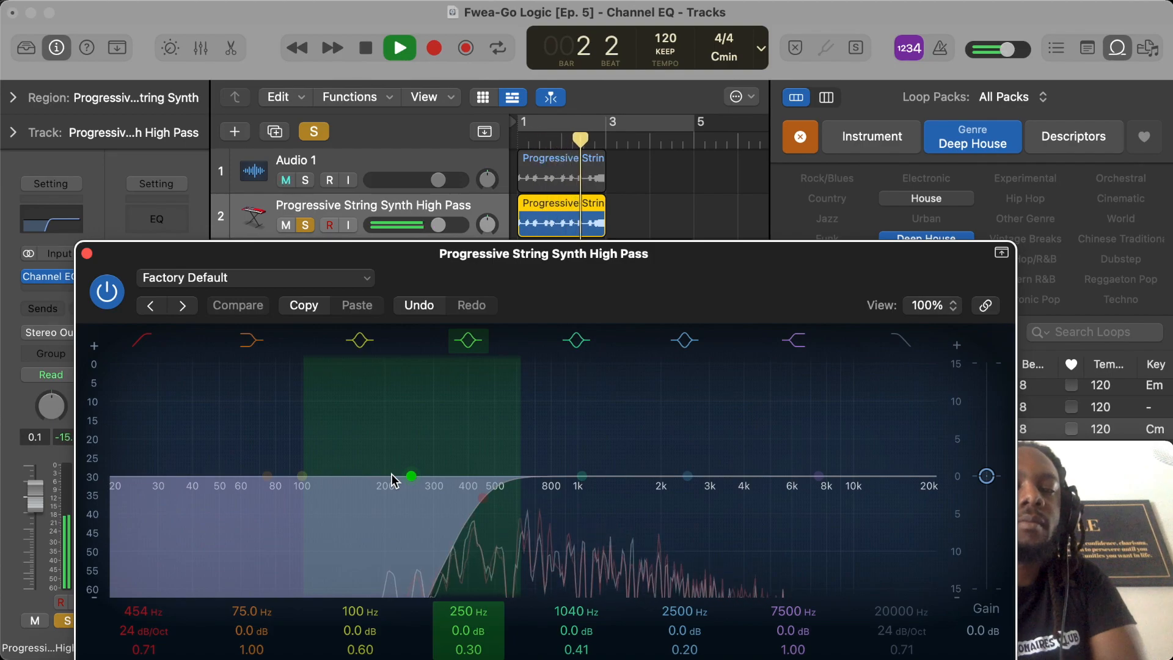
key(space)
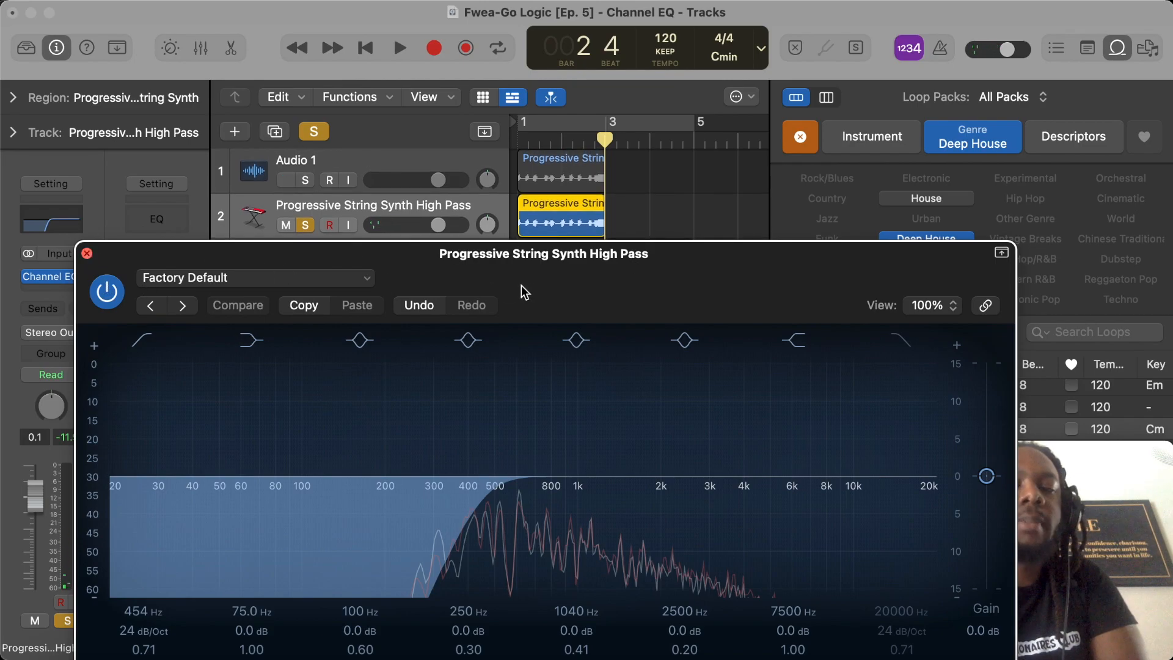
key(super+w)
Move the High Pass region to bar 3, solo Audio 1 alongside the High Pass track, and return the playhead to bar 1
drag(577, 211, 663, 220)
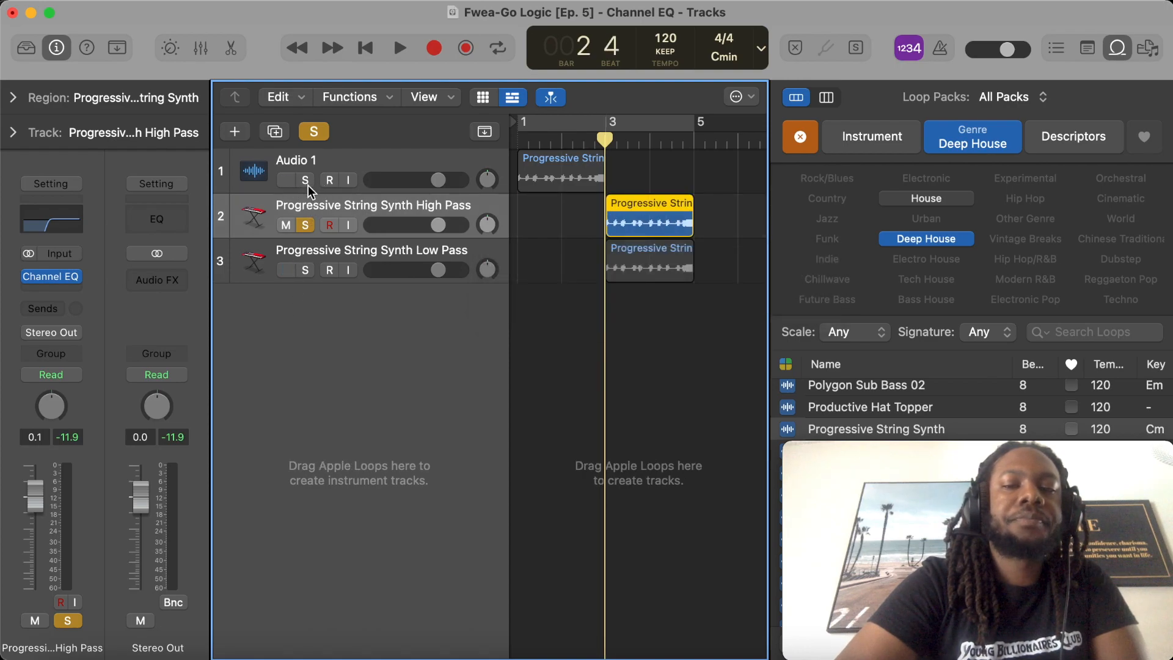
click(305, 180)
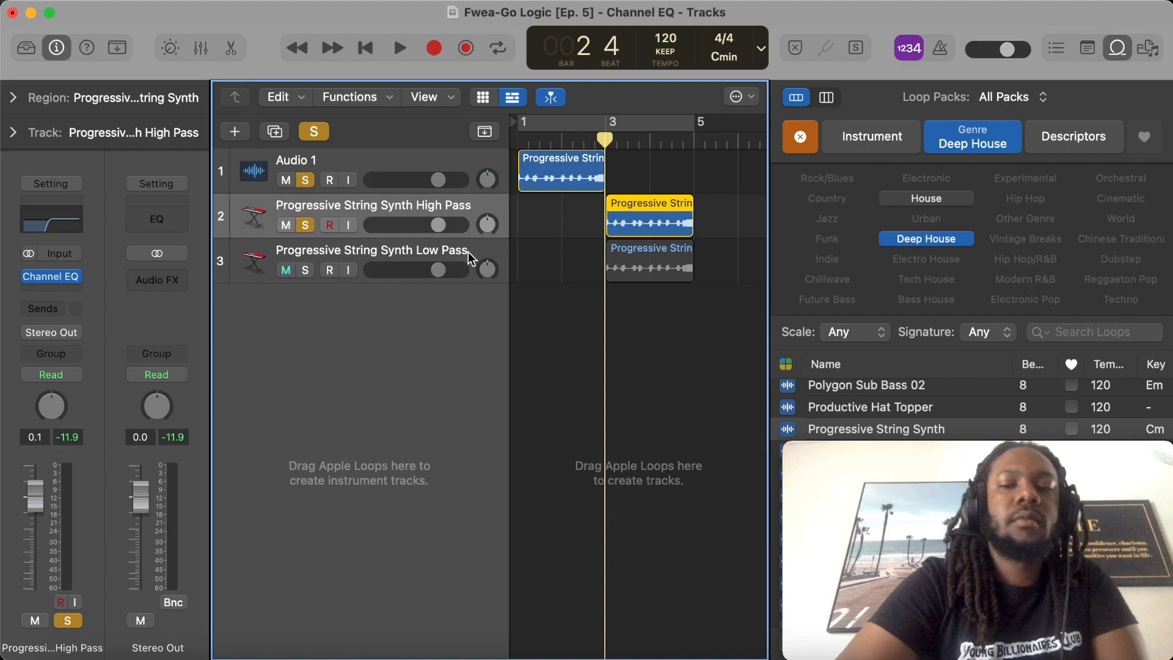
key(Return)
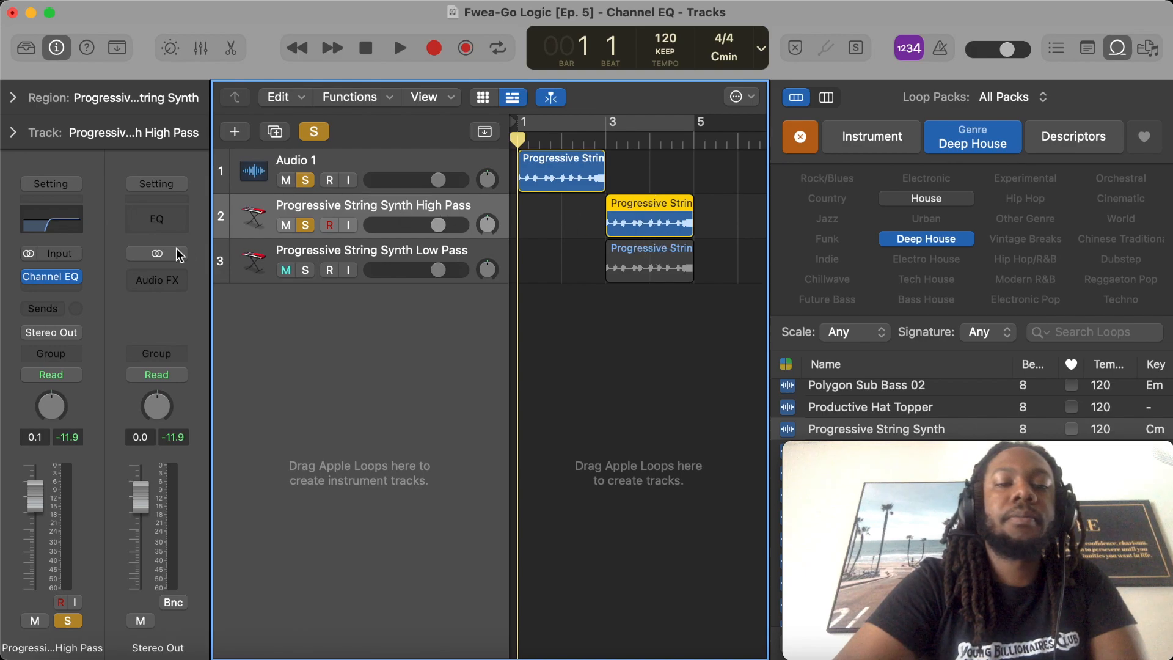
Switch off the high cut band in Audio 1's Channel EQ and close the plug-in window
click(387, 157)
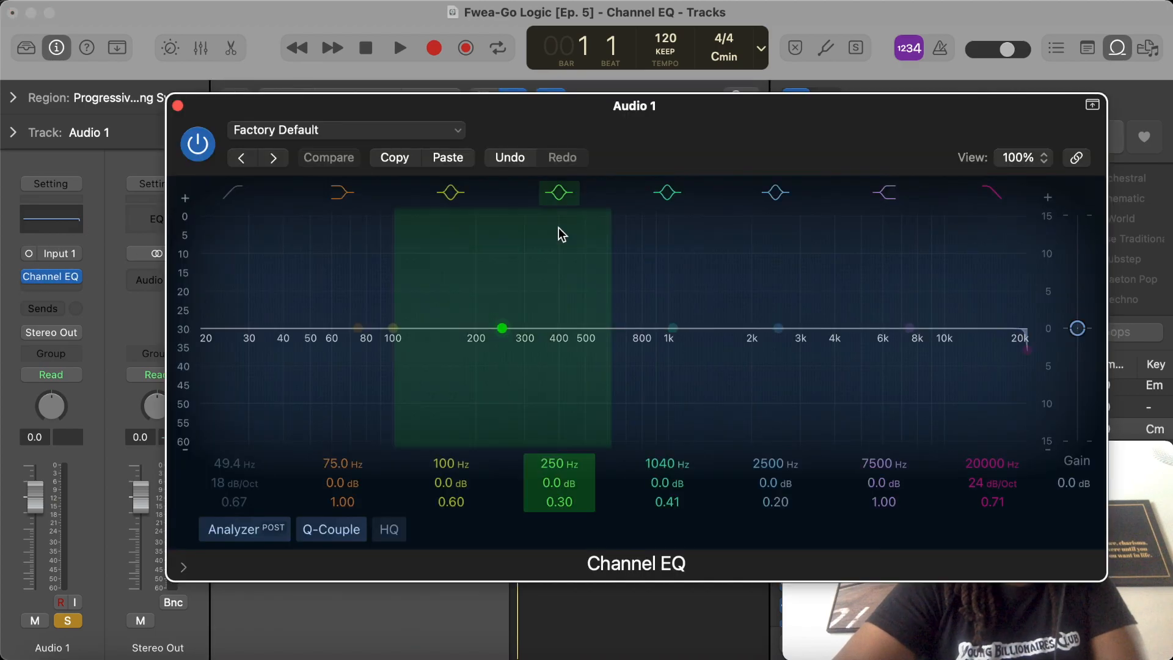
click(992, 194)
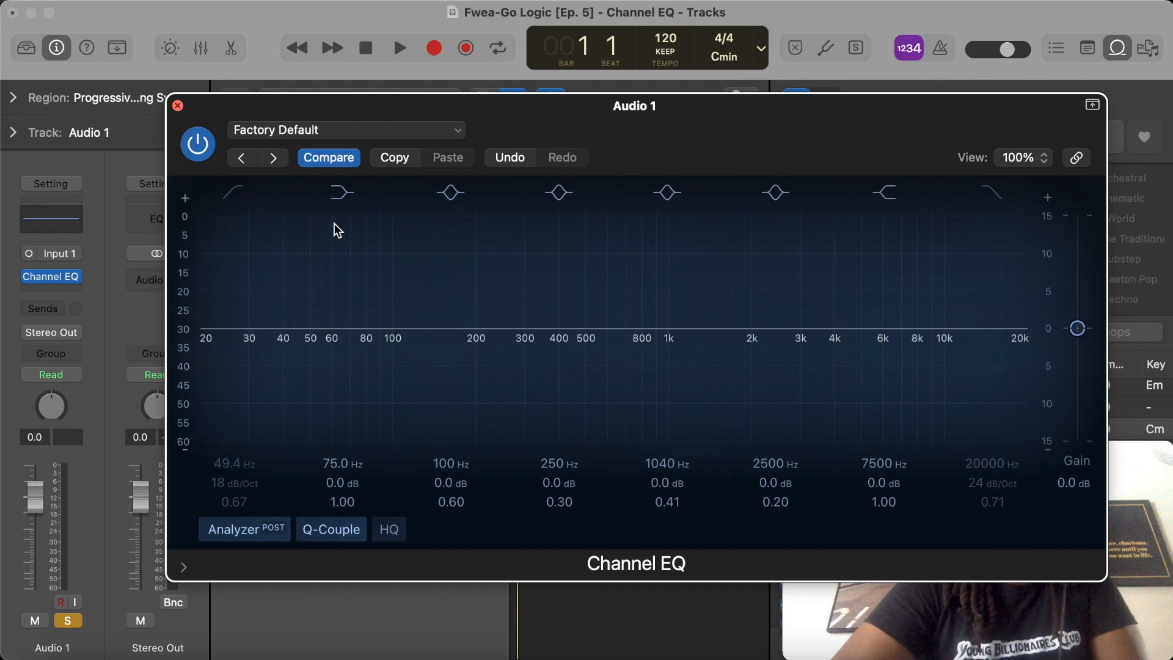
key(super+w)
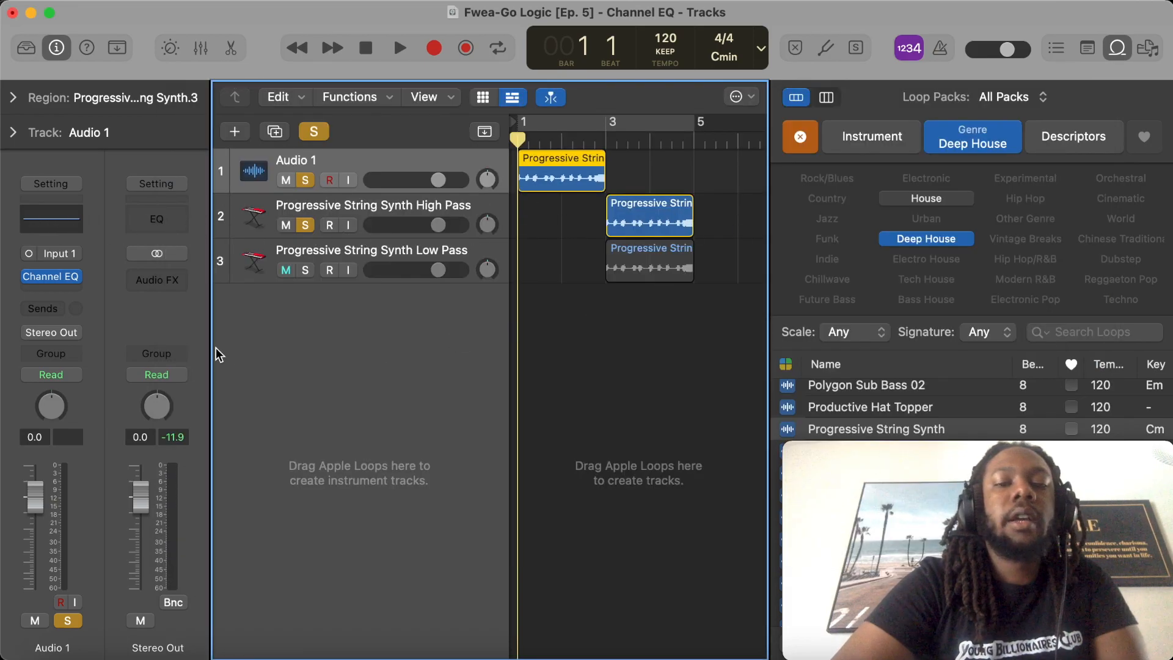
Check Audio 1's Channel EQ window, and play the unfiltered and High Pass regions back to back with bars 1 to 5 cycling
key(v)
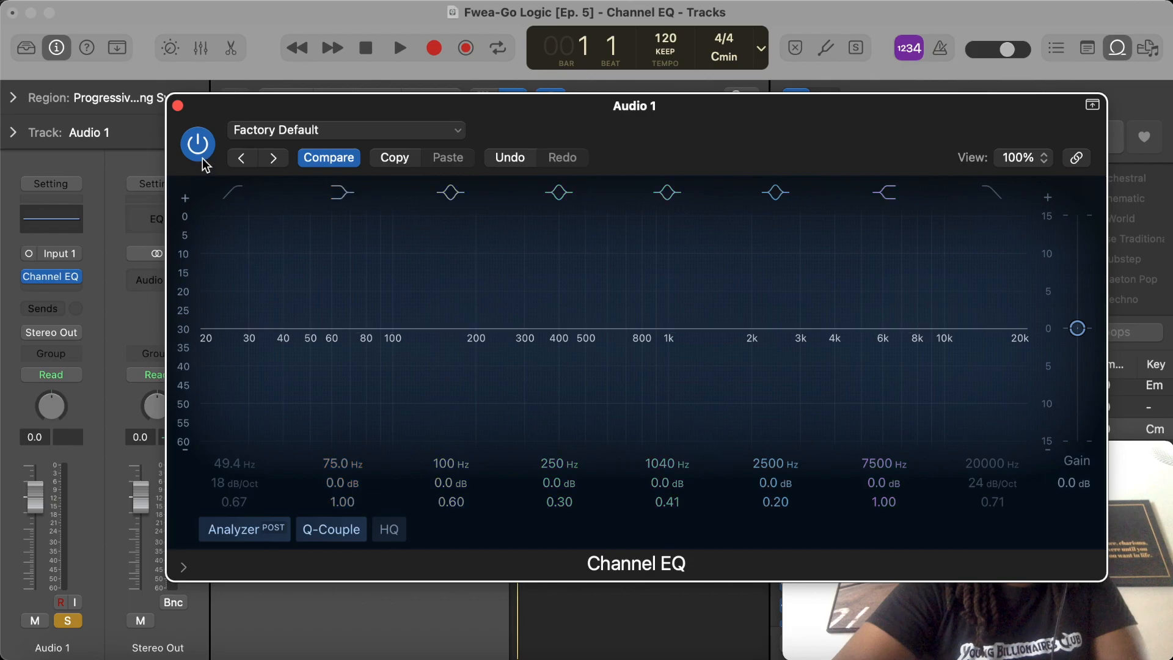
click(178, 106)
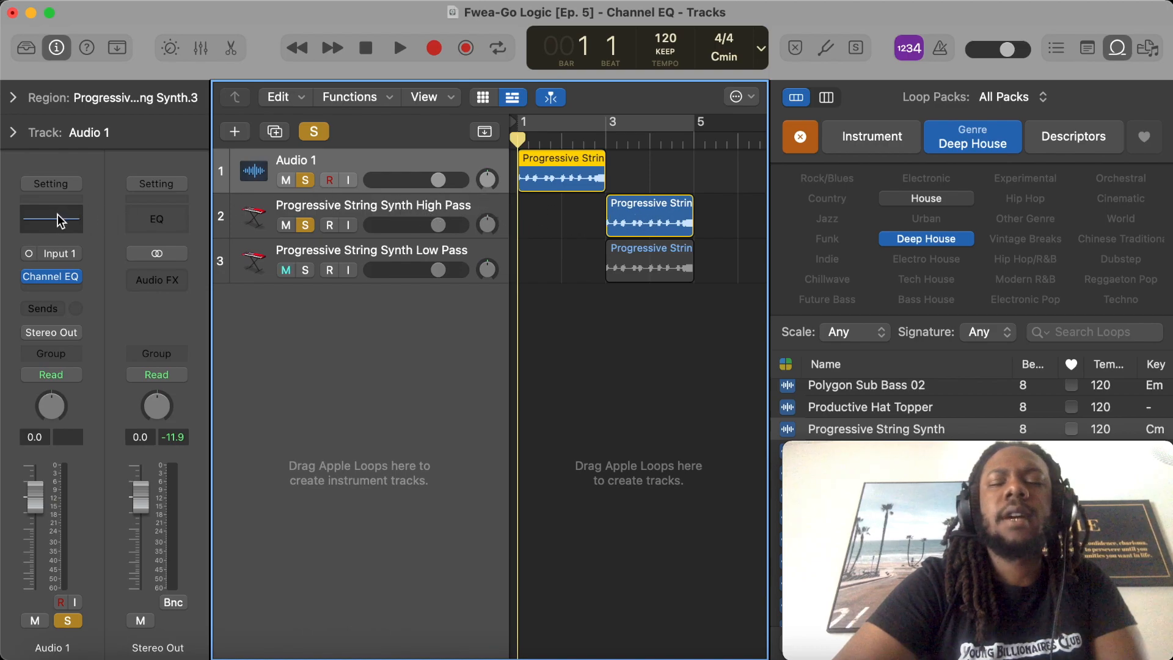
key(space)
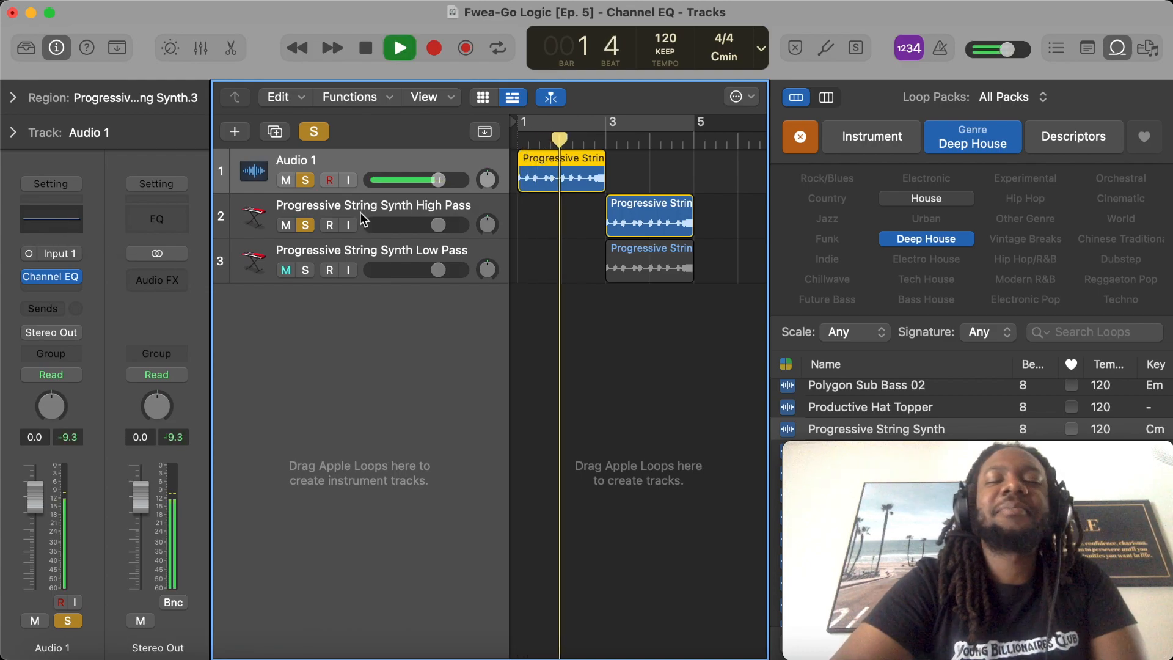
click(568, 119)
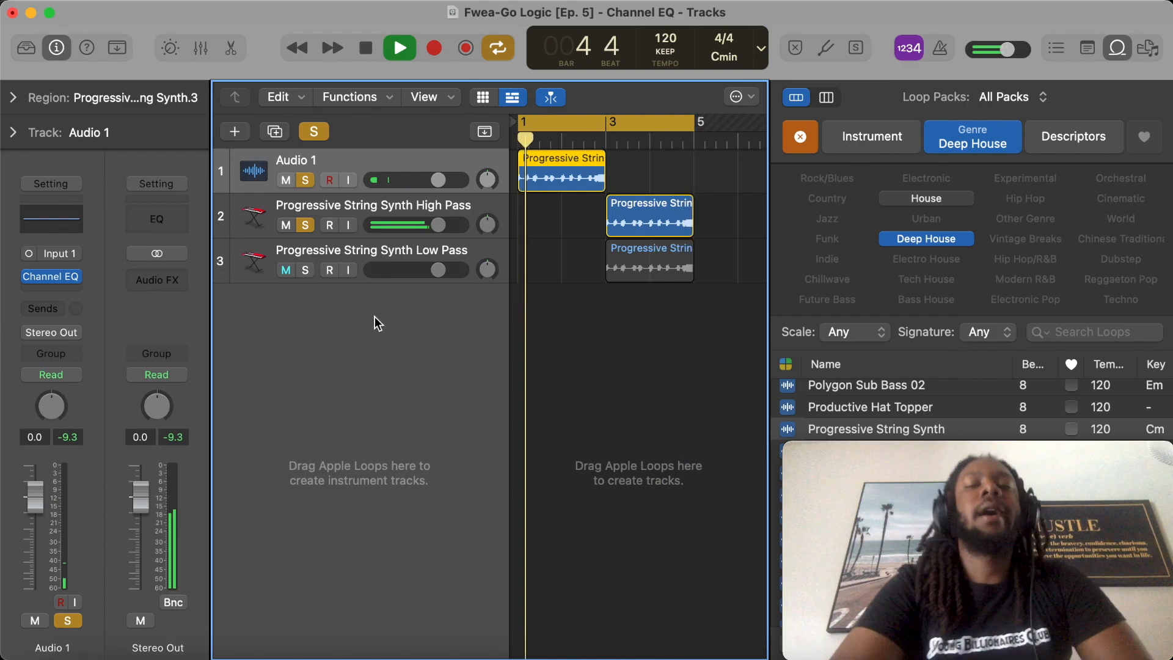
key(space)
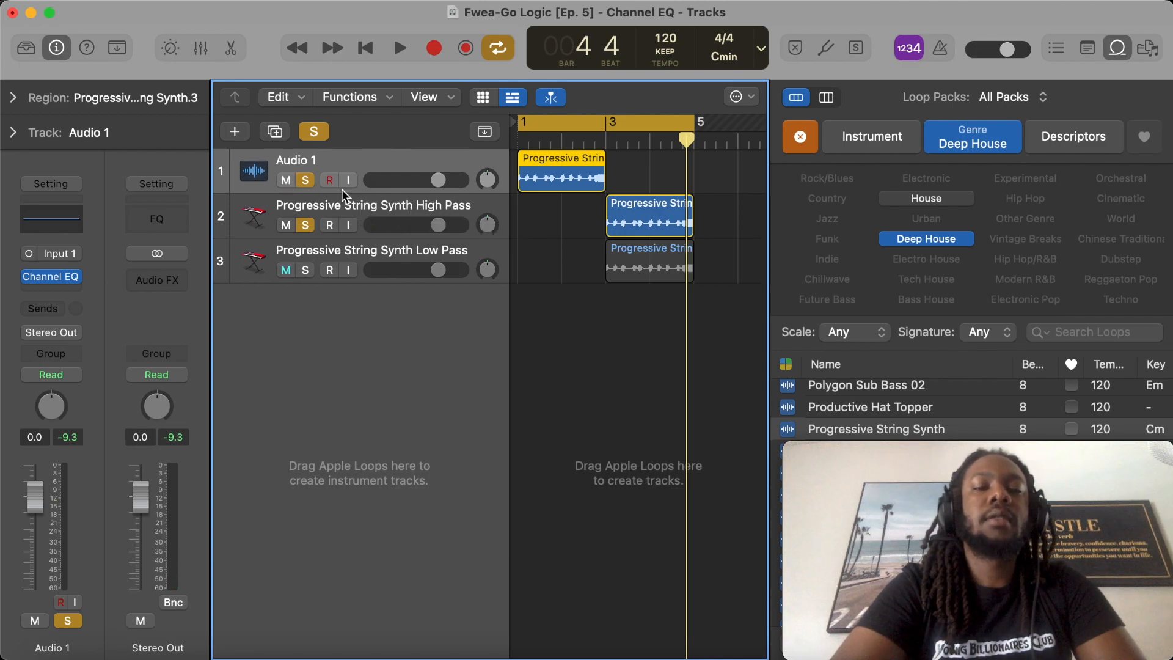
Solo the Low Pass track instead of the High Pass track, keeping Audio 1 soloed, and select the Low Pass track
click(305, 225)
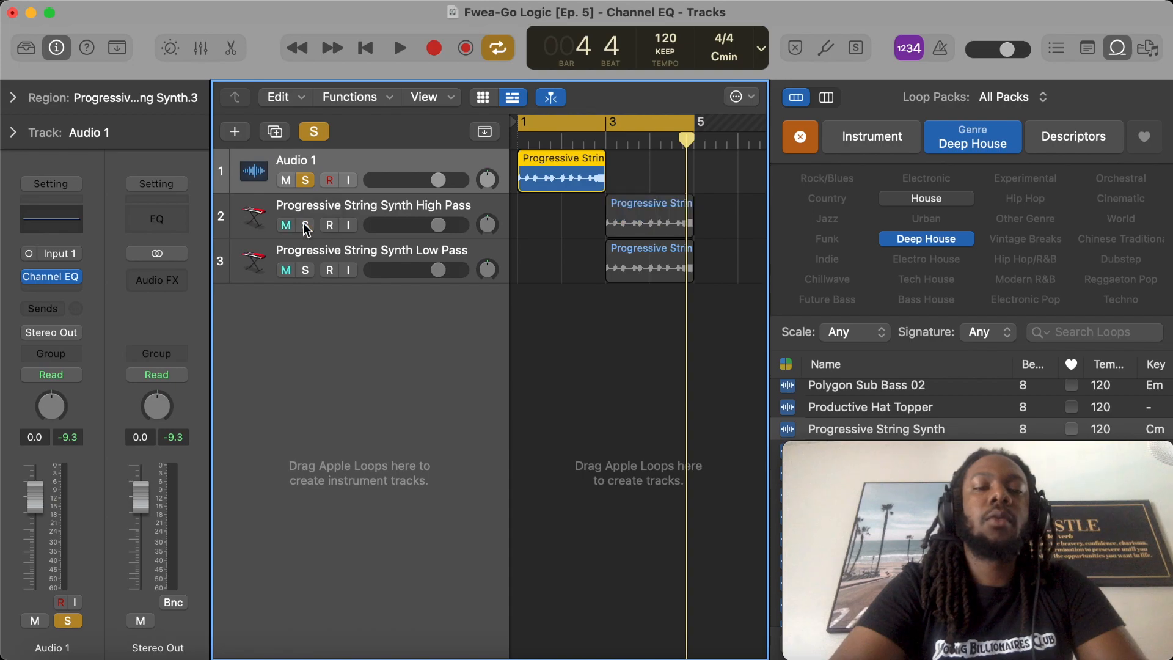
click(305, 270)
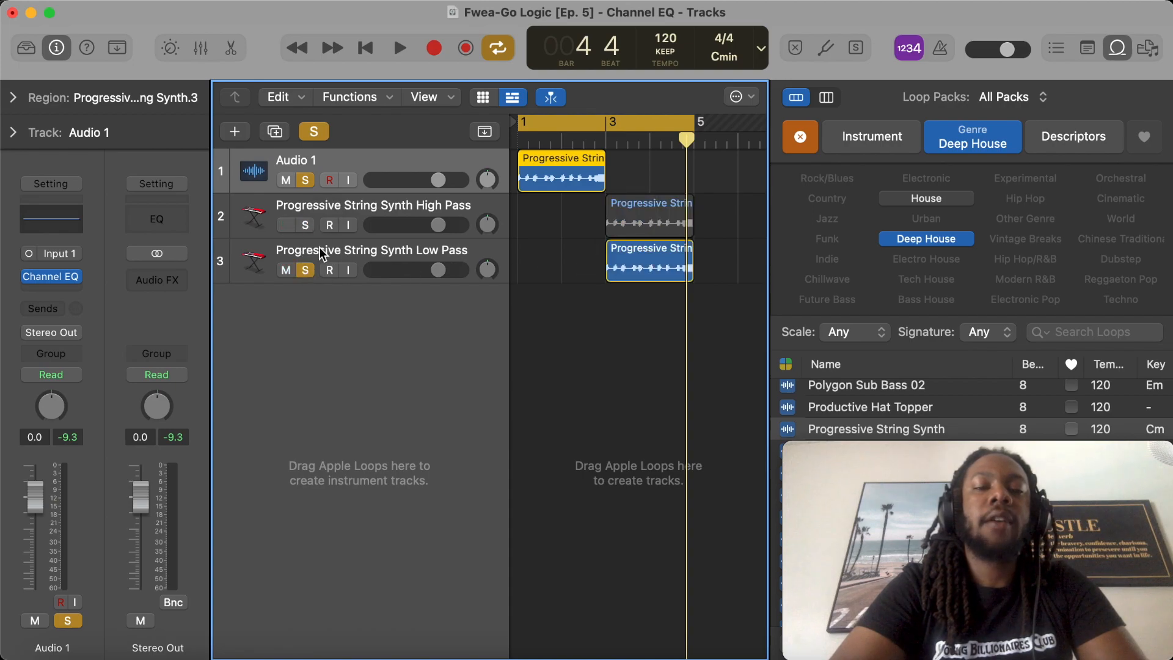
click(360, 240)
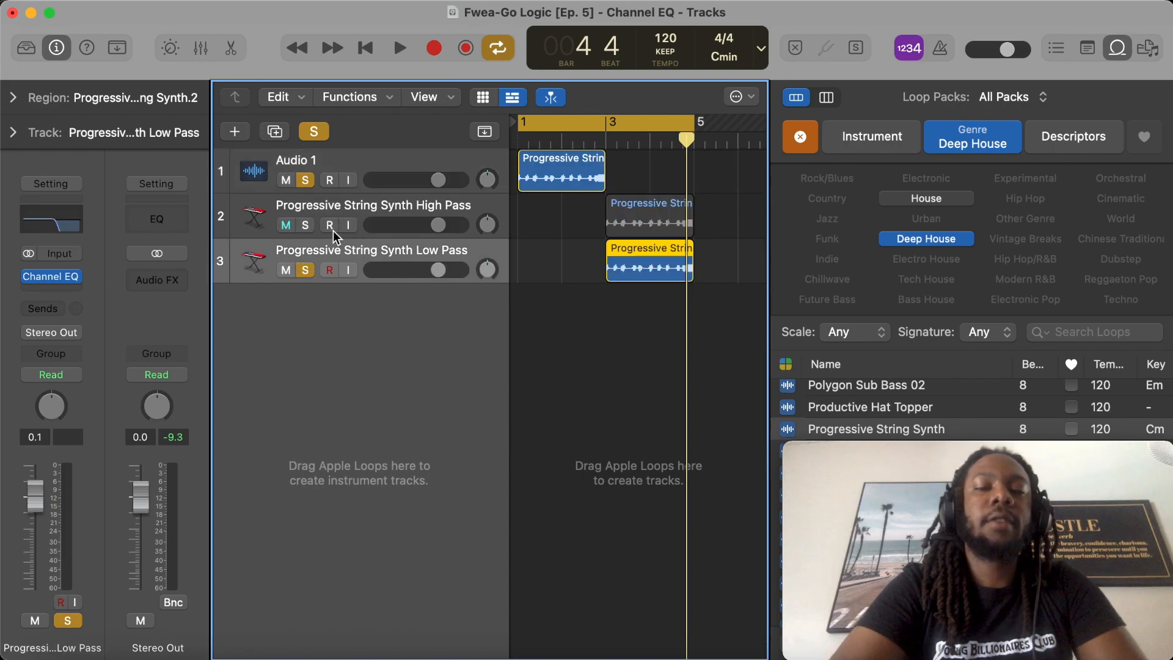
Play the unfiltered and Low Pass regions with the Low Pass track's Channel EQ open to examine the filtered spectrum
click(60, 224)
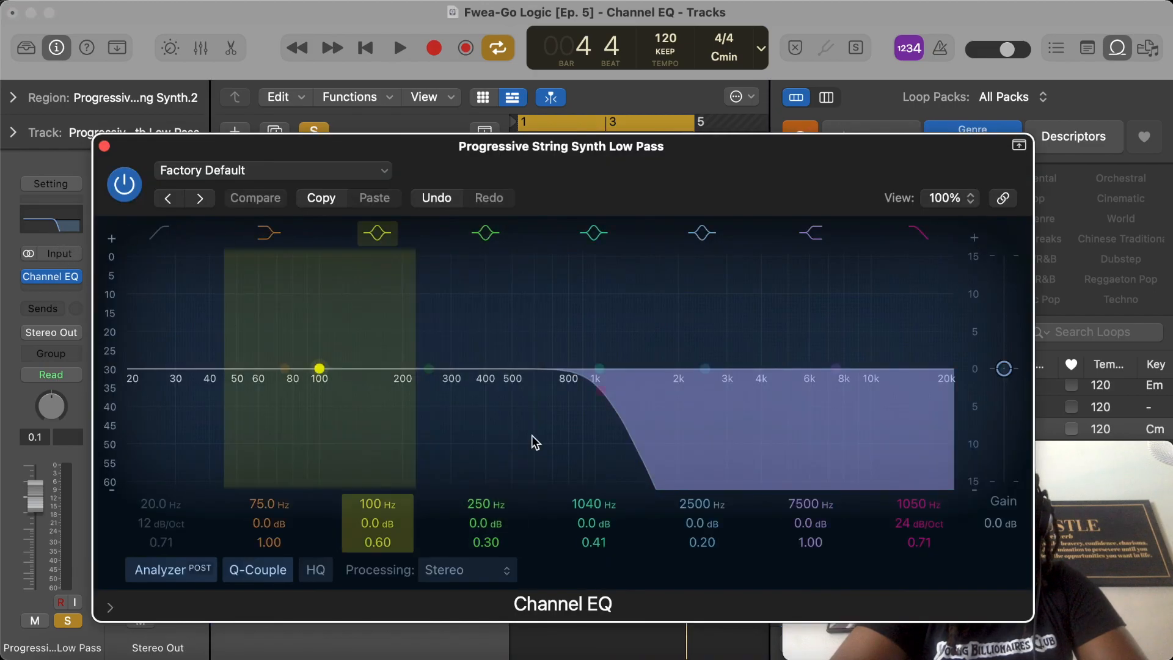
key(space)
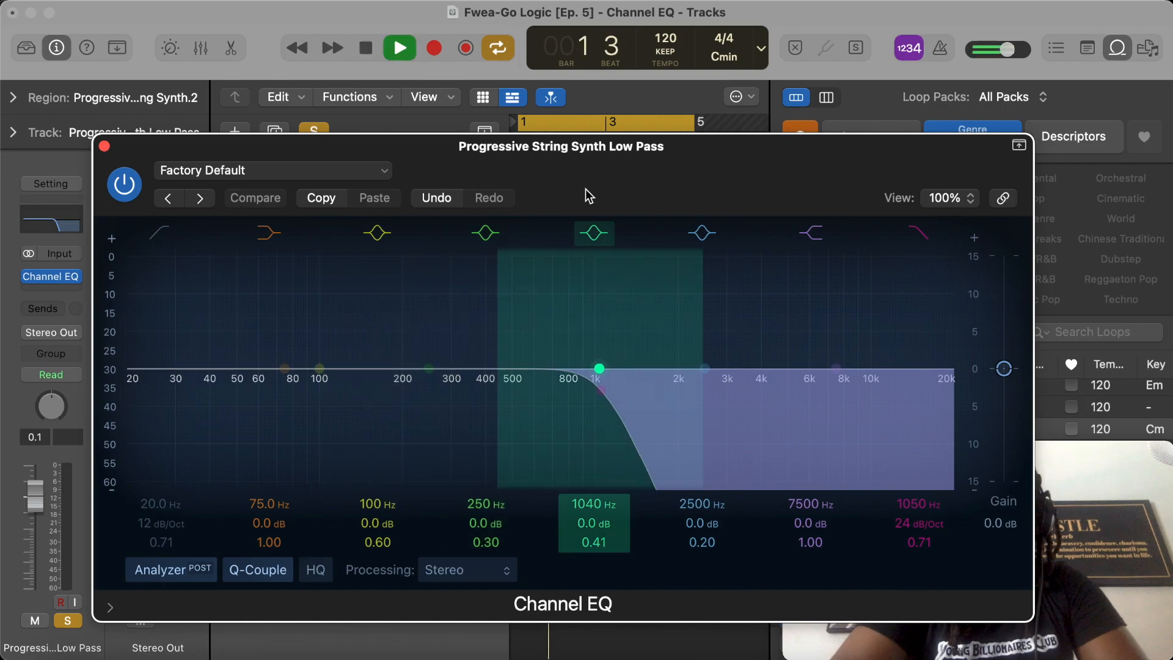
drag(605, 151, 596, 184)
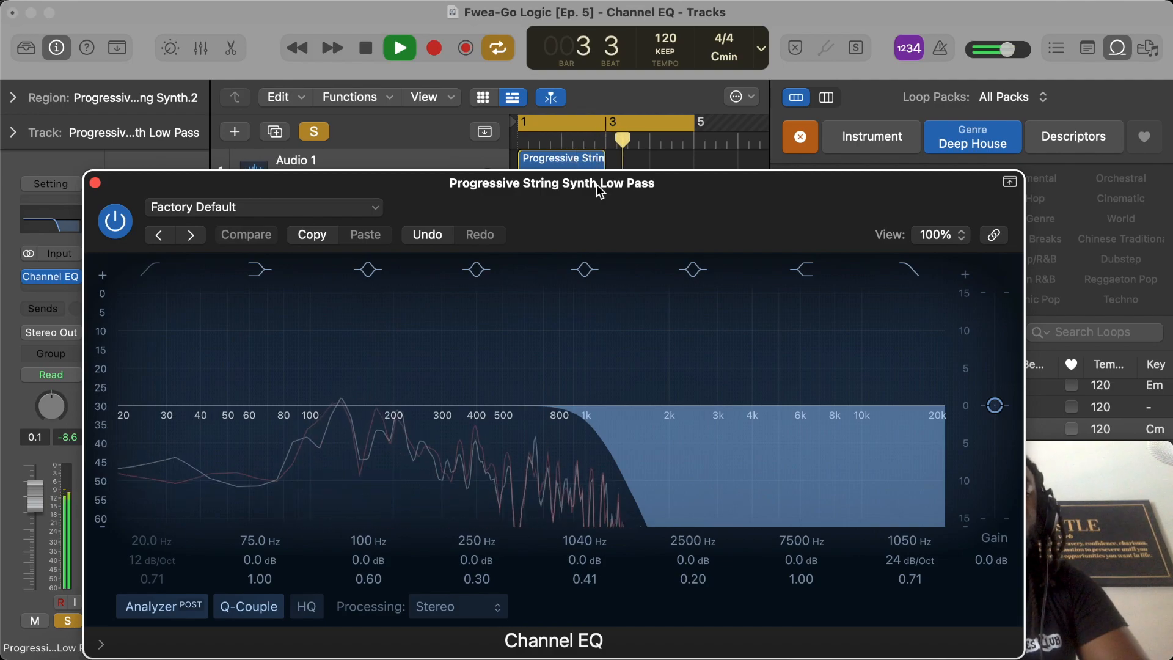
key(space)
click(95, 183)
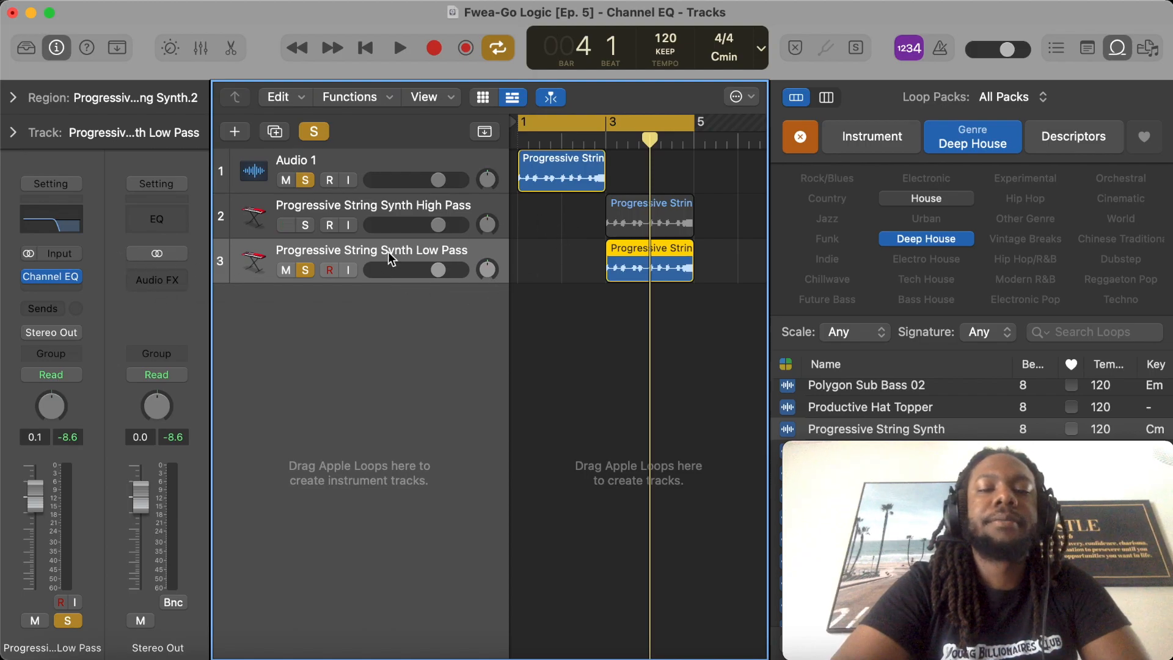
Set up a High Pass versus Low Pass comparison by clearing both solos, moving the High Pass region to bar 1 and muting Audio 1
click(306, 270)
click(305, 181)
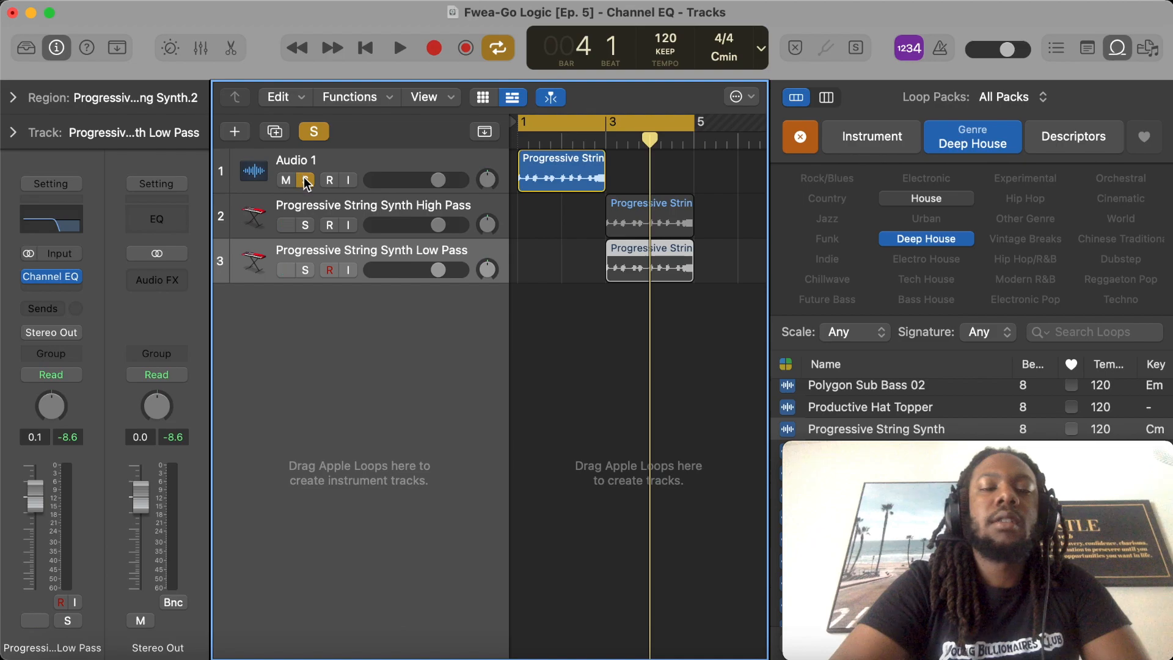
drag(657, 232, 568, 231)
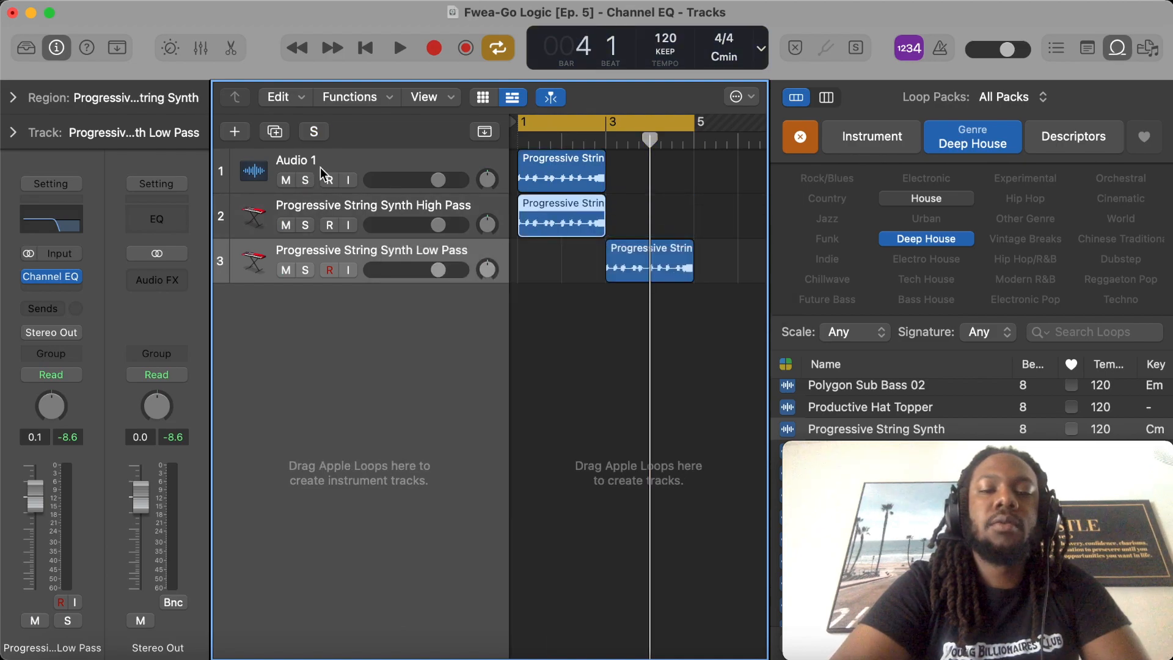
click(286, 180)
Play the High Pass and Low Pass regions from bar 1 to compare them, and view the Low Pass track's Channel EQ curve
key(Return)
key(space)
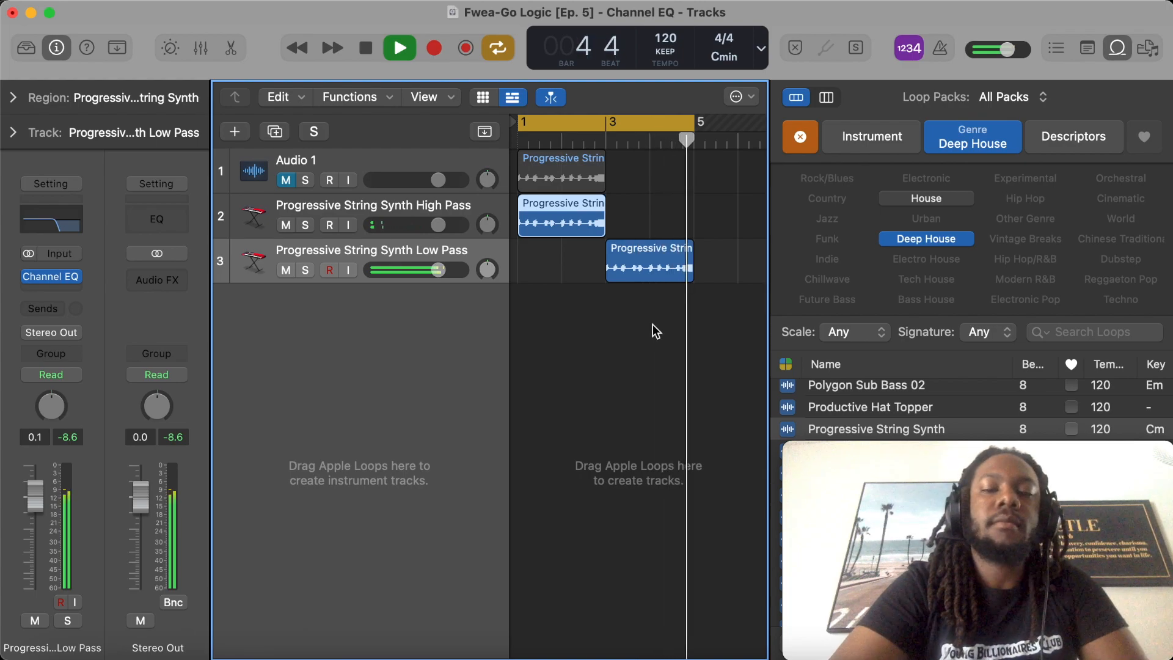
key(space)
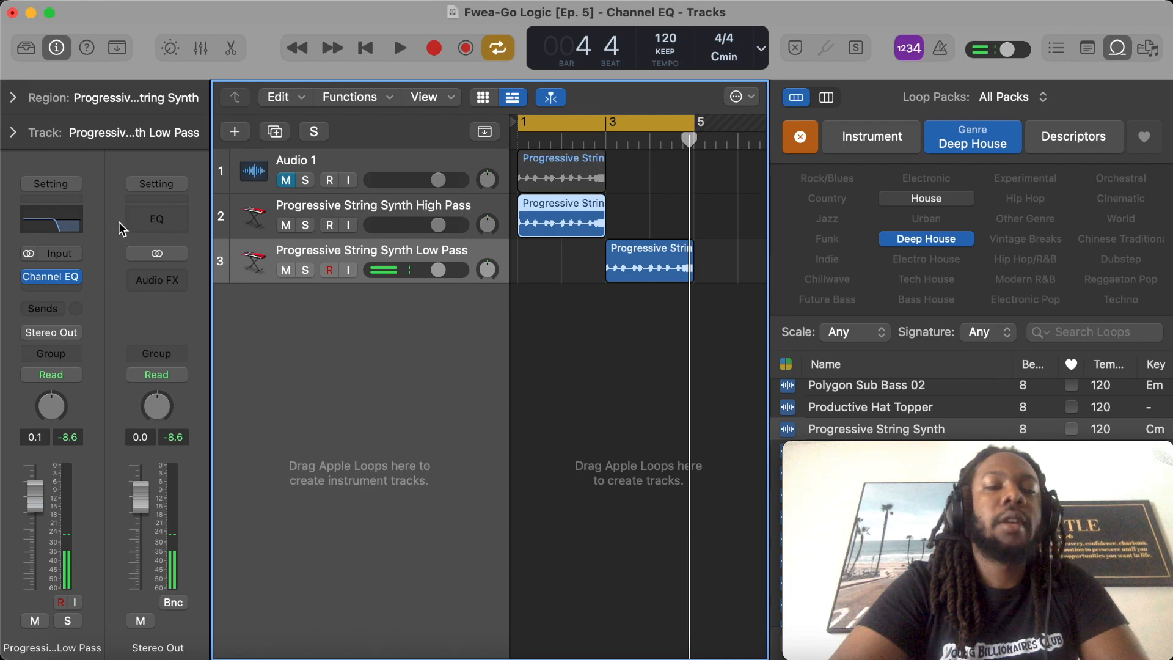
key(v)
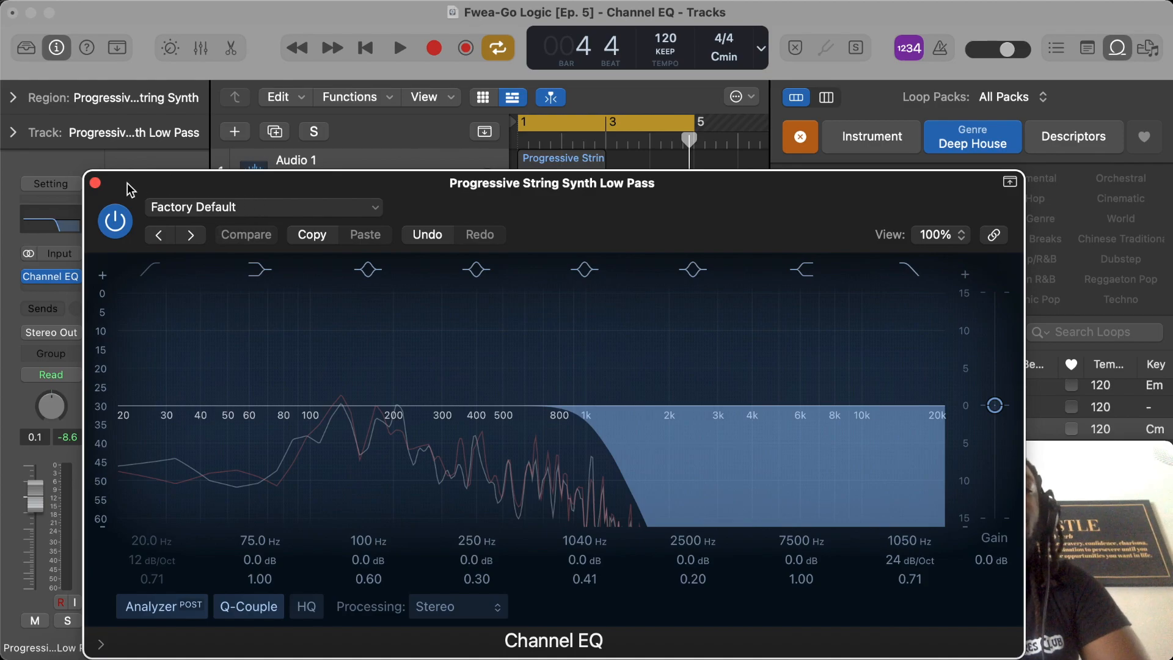
click(95, 182)
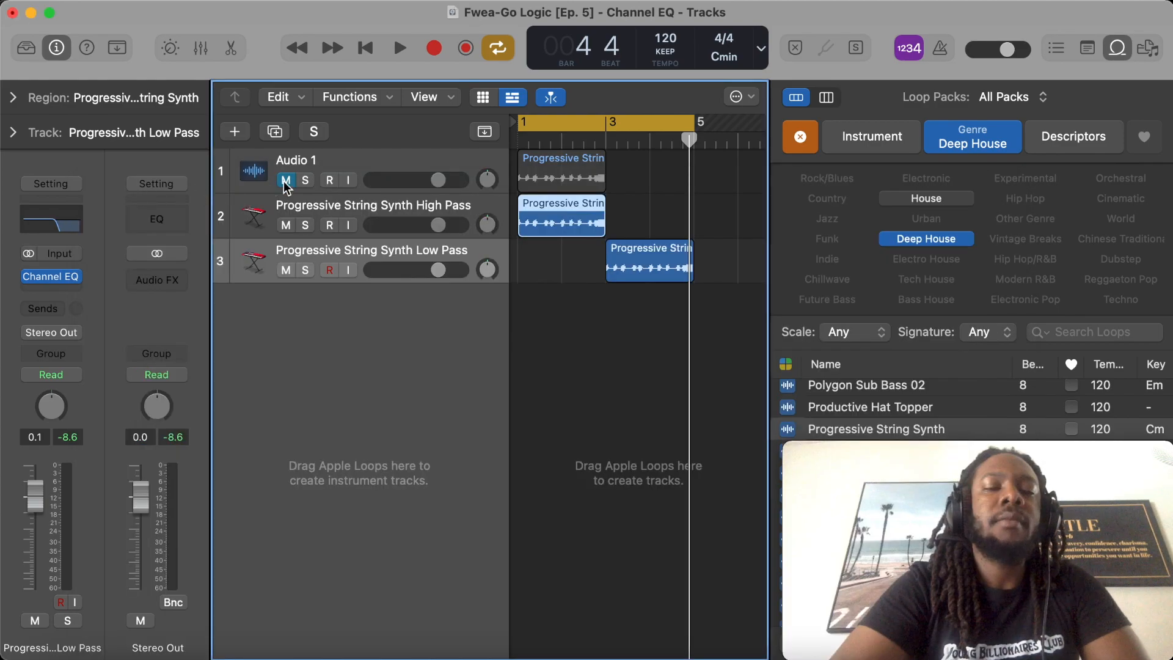